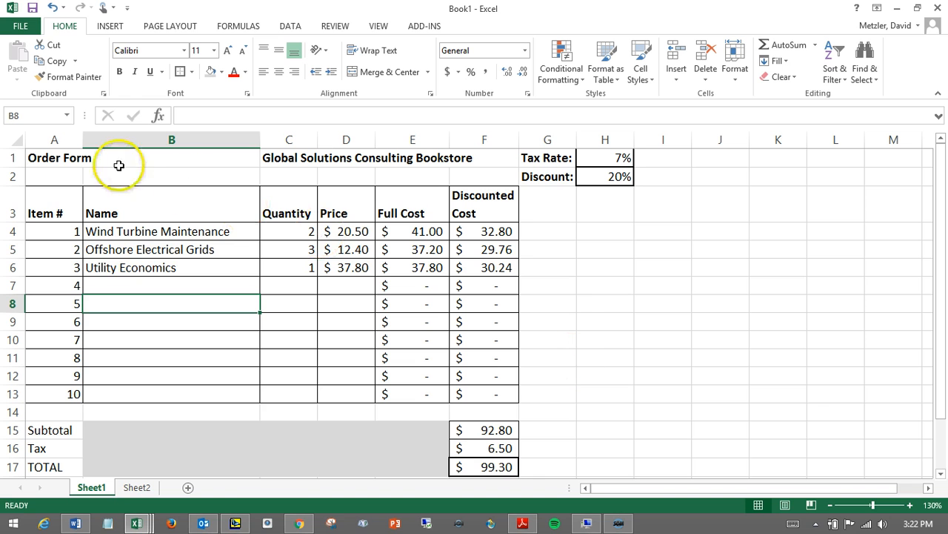
Examine the finished order form's title, item numbers, names, quantities and prices on Sheet1.
click(57, 179)
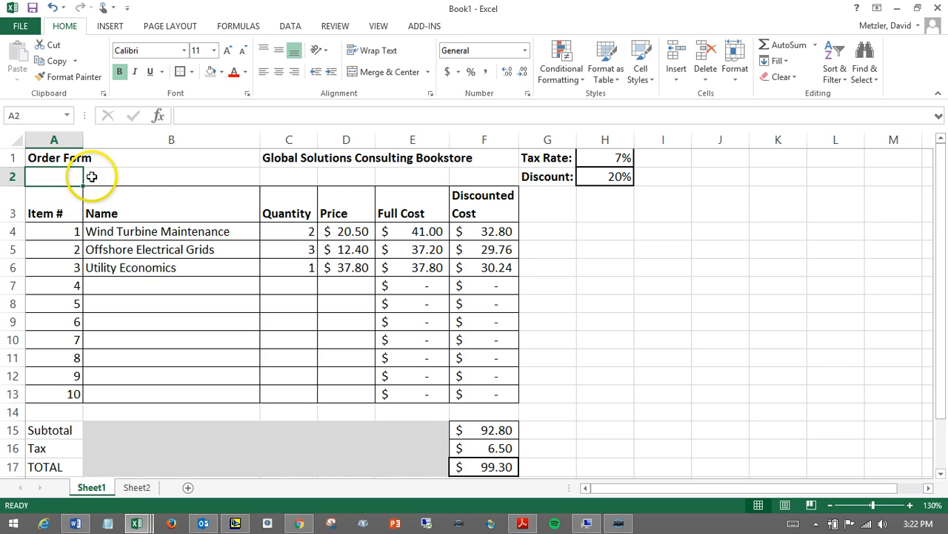
click(316, 158)
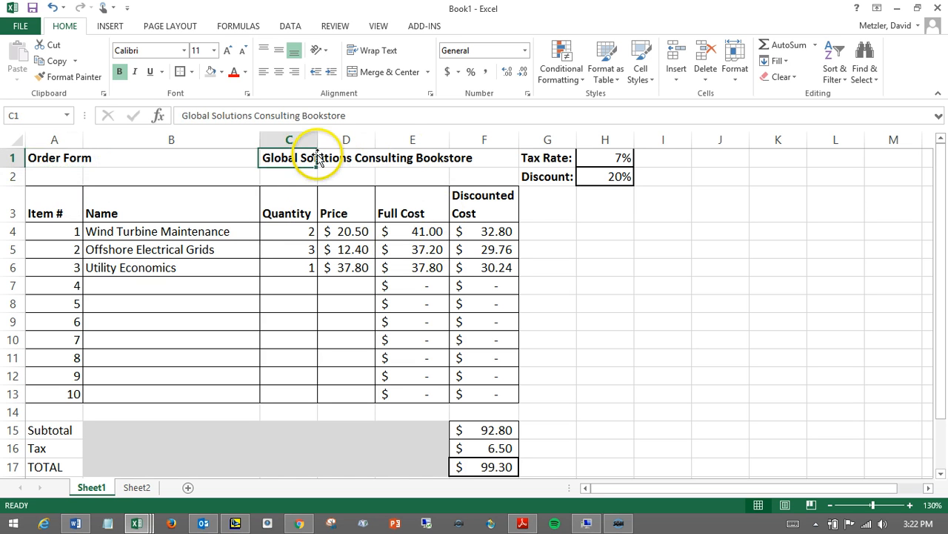
click(45, 233)
click(64, 393)
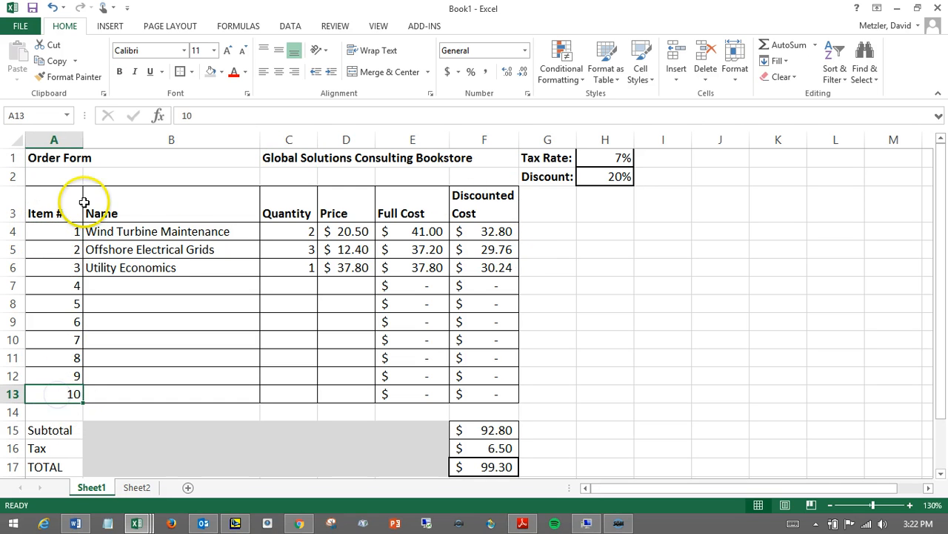
click(199, 231)
click(197, 310)
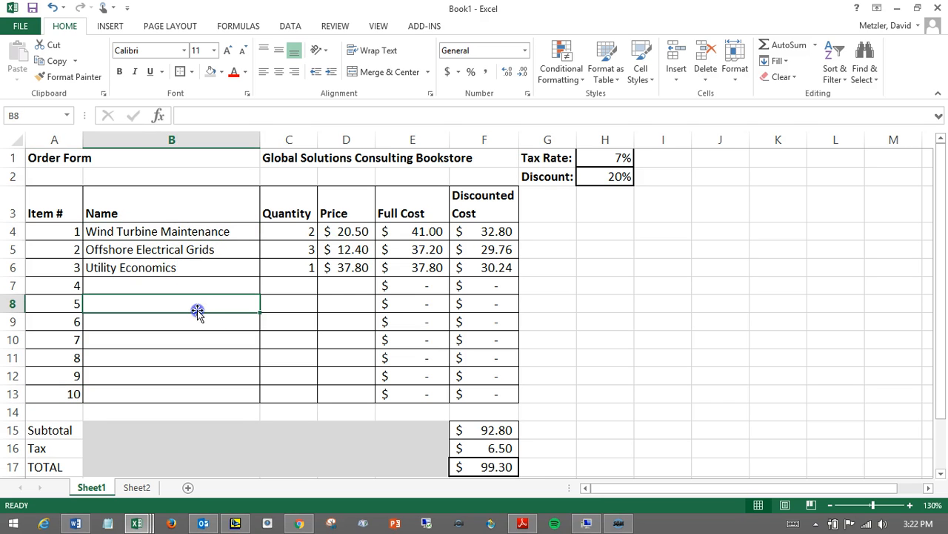
click(302, 234)
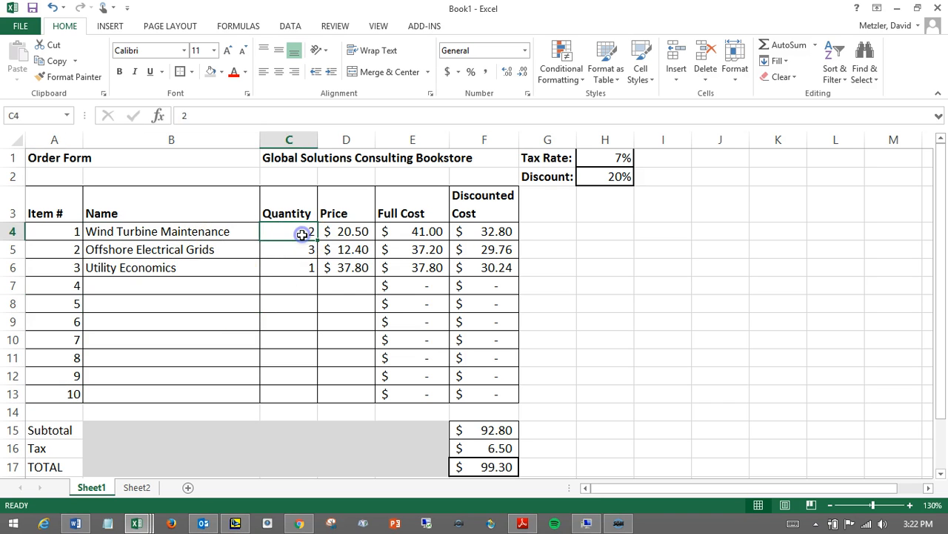
click(339, 232)
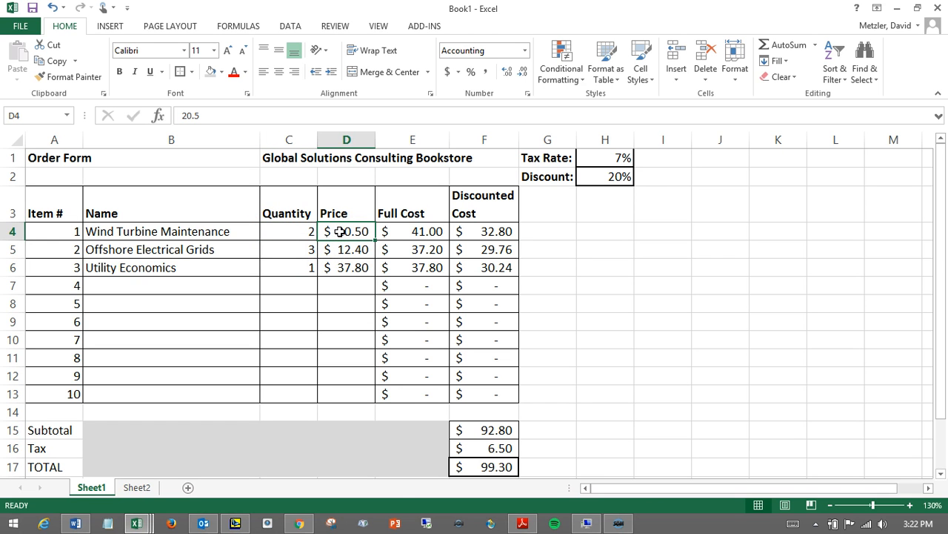
Examine how the Full Cost and Discounted Cost formulas use the quantity, price and discount rate cells.
click(416, 232)
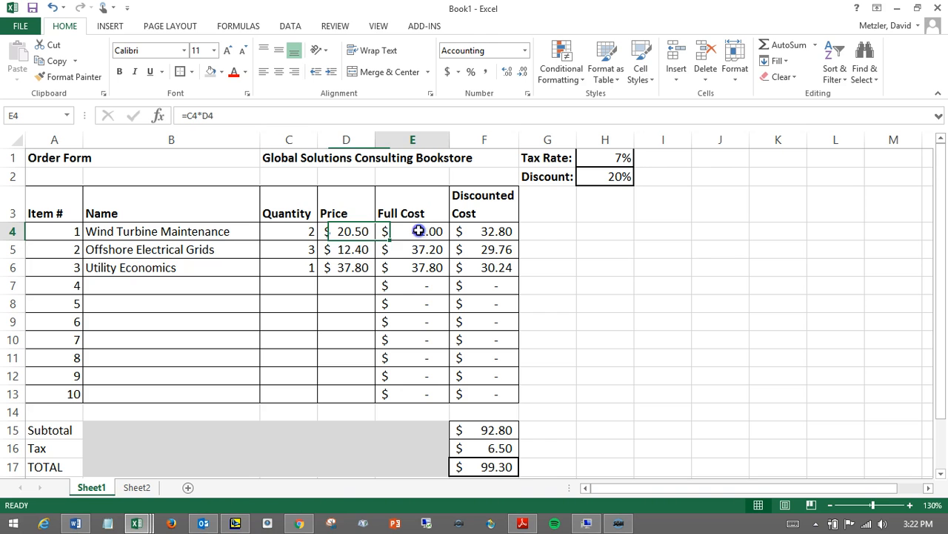
click(336, 236)
click(299, 232)
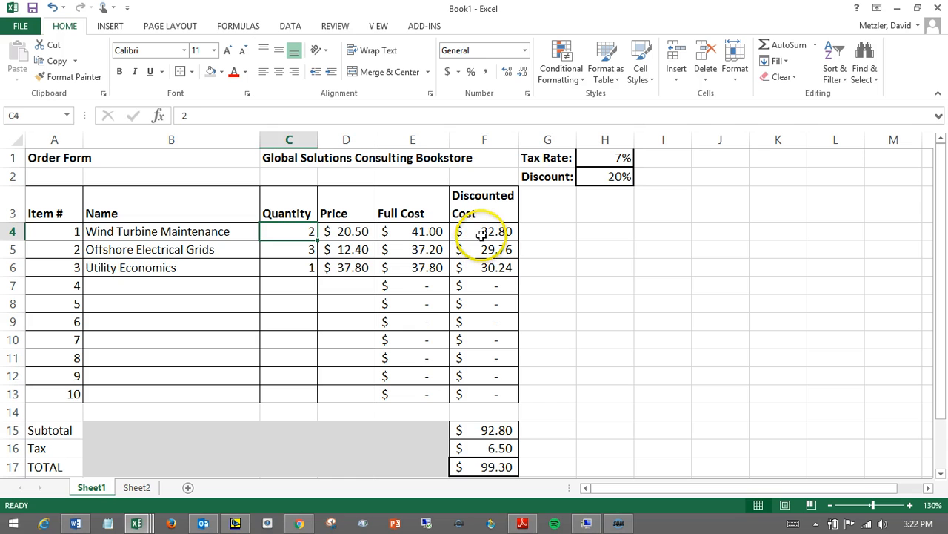
click(475, 235)
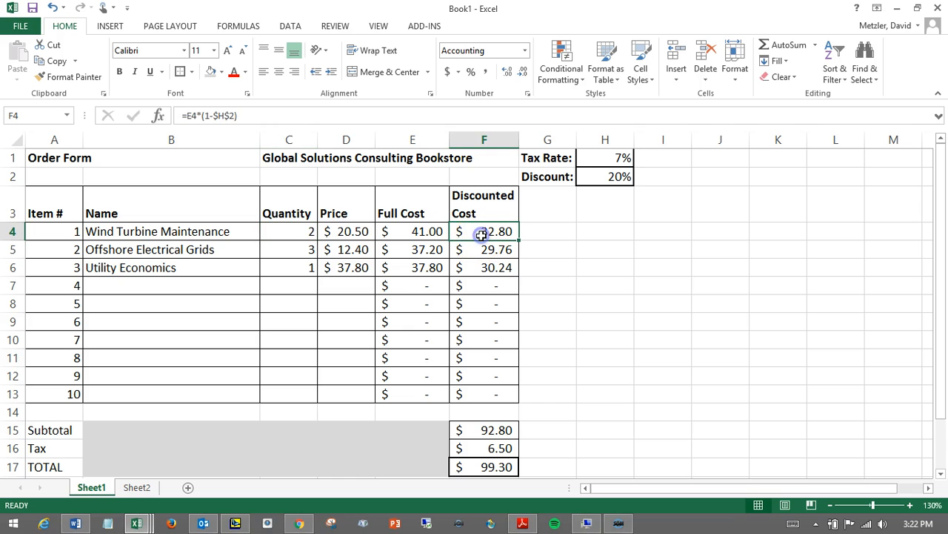
click(598, 177)
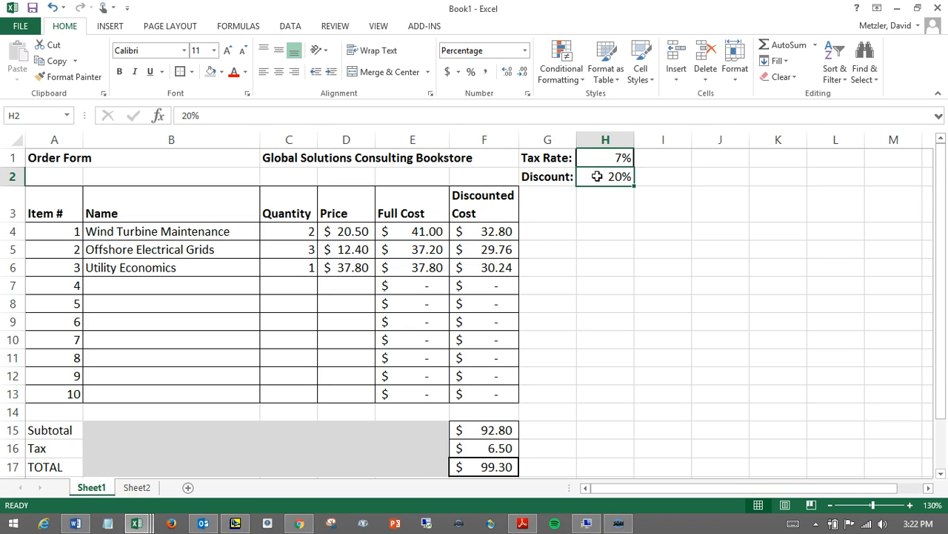
click(407, 232)
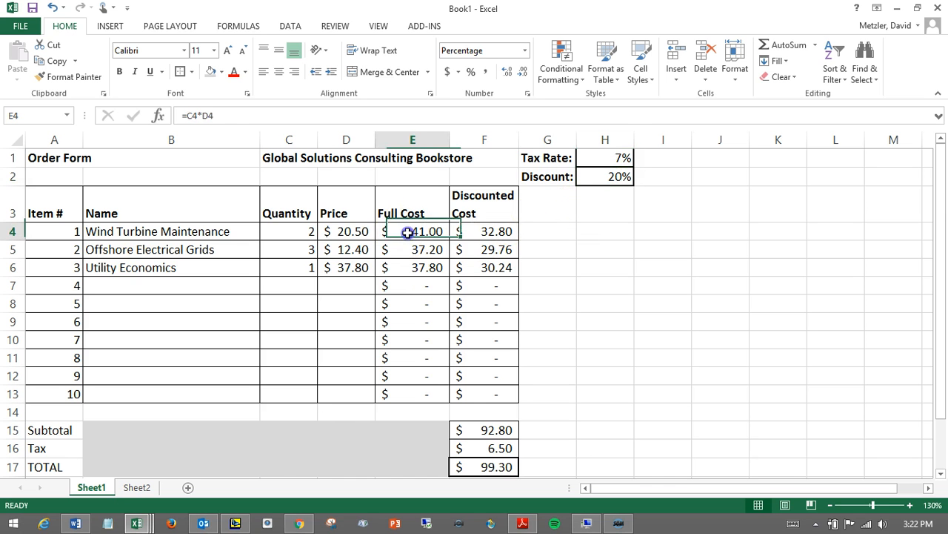
click(478, 232)
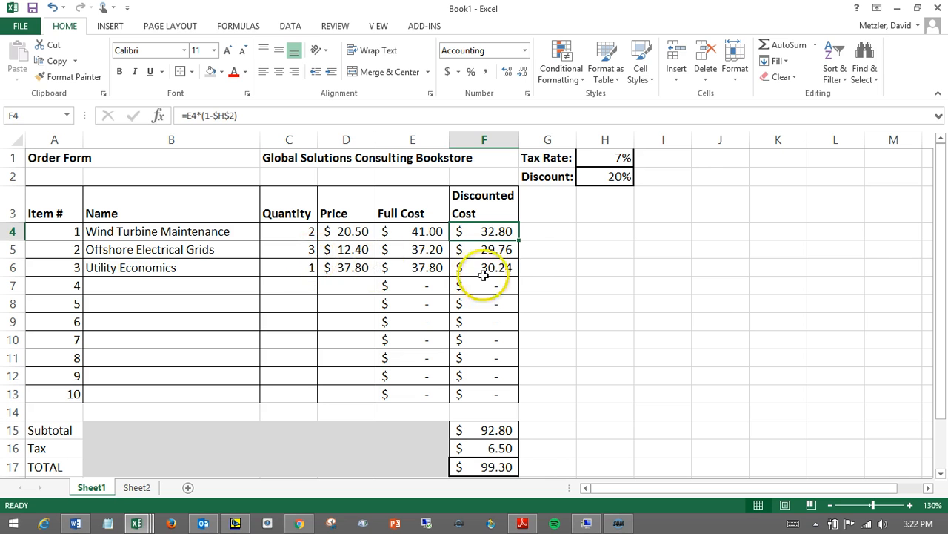
click(494, 252)
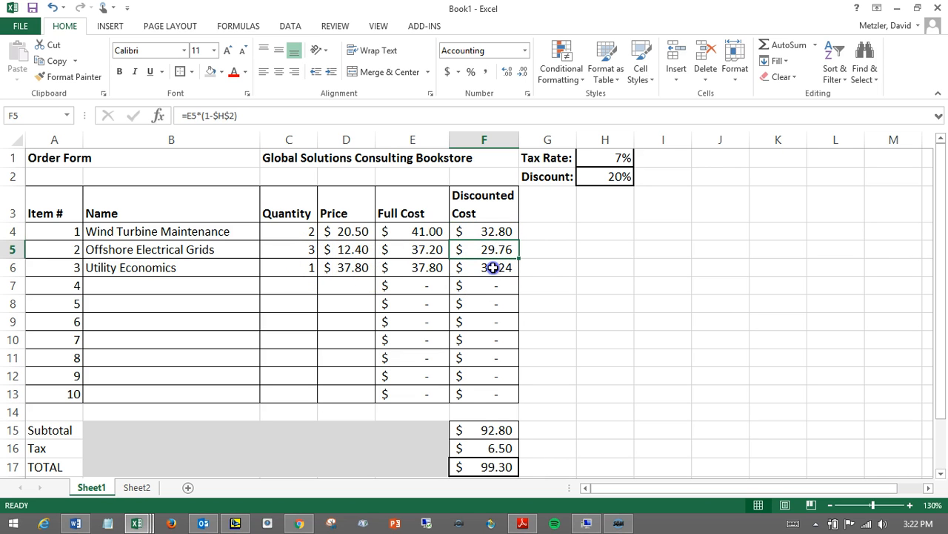
Examine the Subtotal, Tax and TOTAL formulas in F15:F17 and the tax rate cell H1.
click(487, 431)
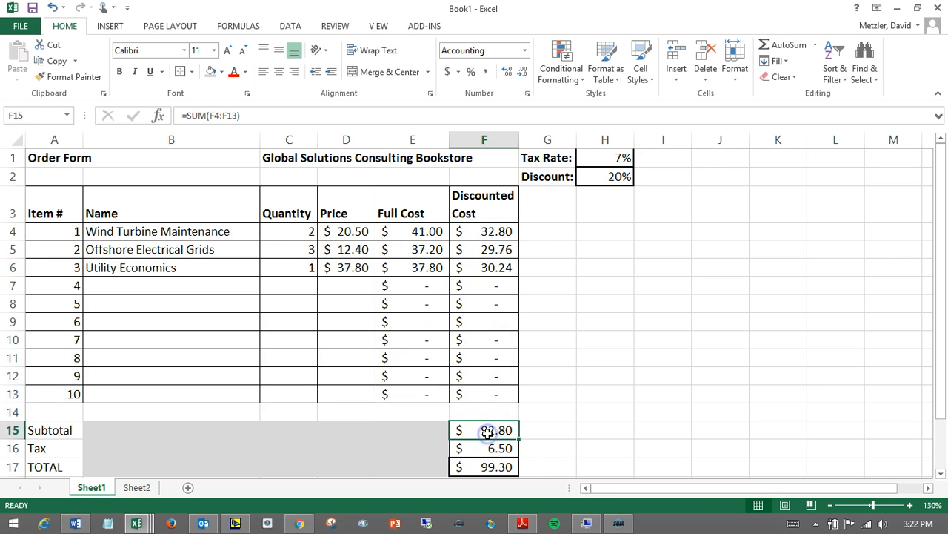
click(494, 449)
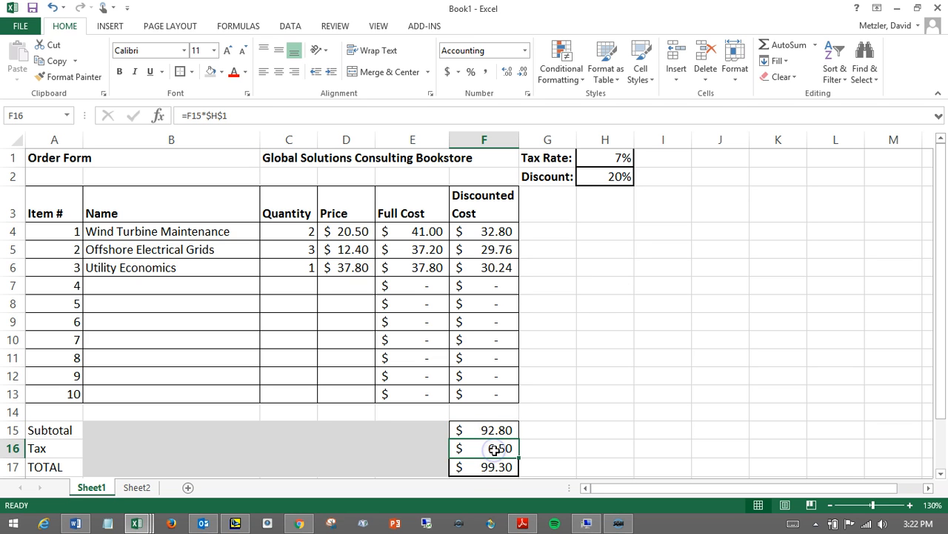
click(604, 159)
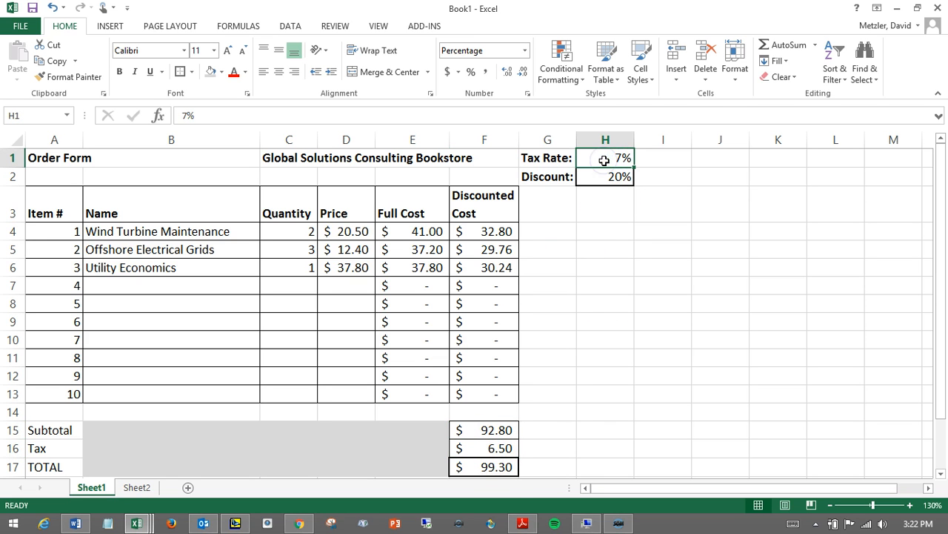
click(497, 466)
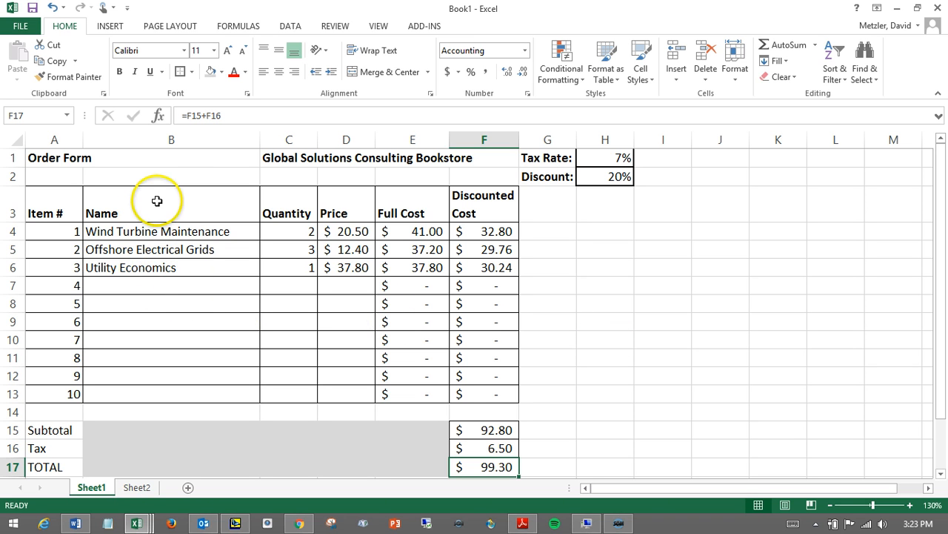
Enter the title "Order Form" in cell A1 of Sheet2.
click(137, 488)
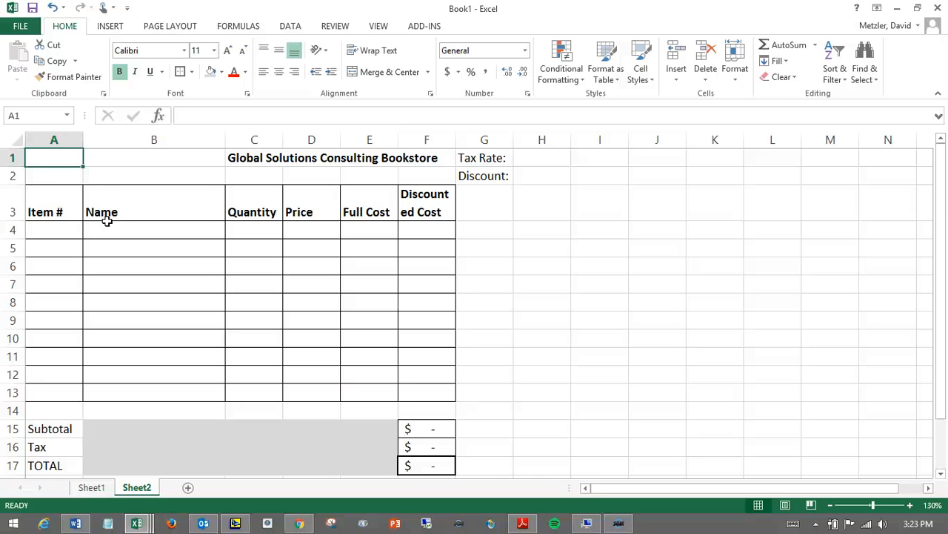
click(54, 156)
text(Order Form)
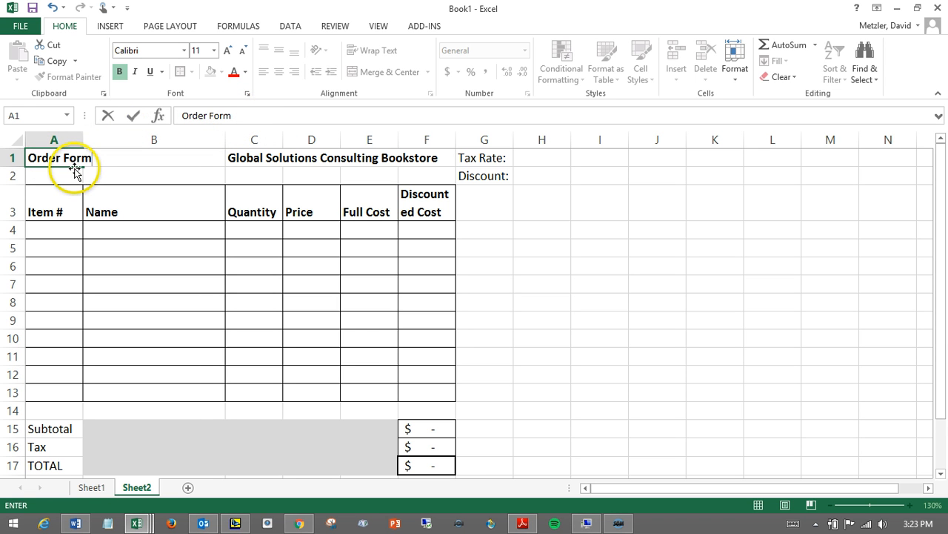
key(Return)
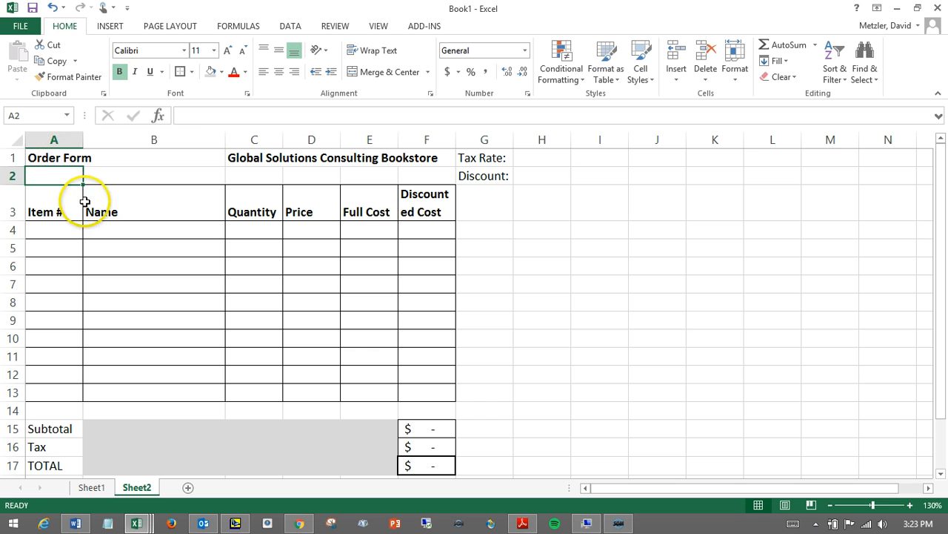
key(Up)
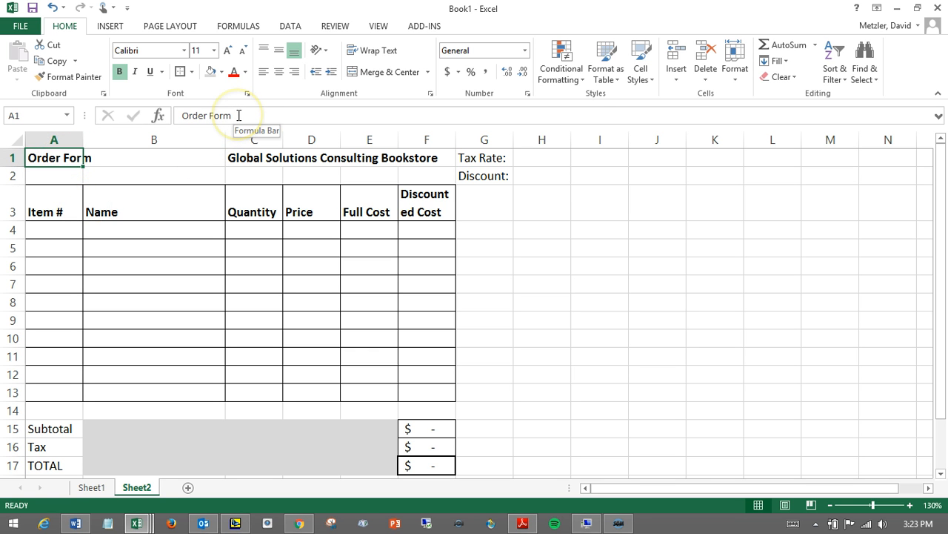
click(239, 115)
click(213, 115)
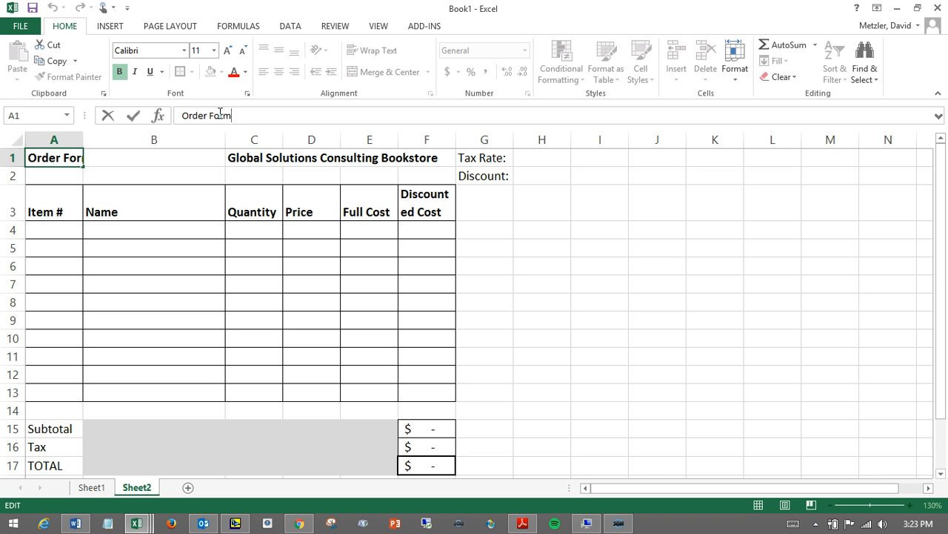
click(220, 115)
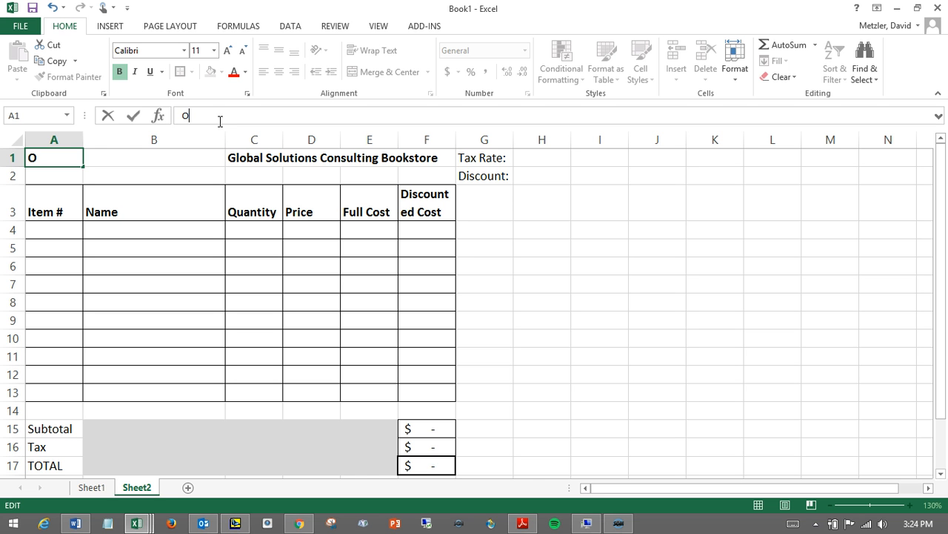
click(107, 119)
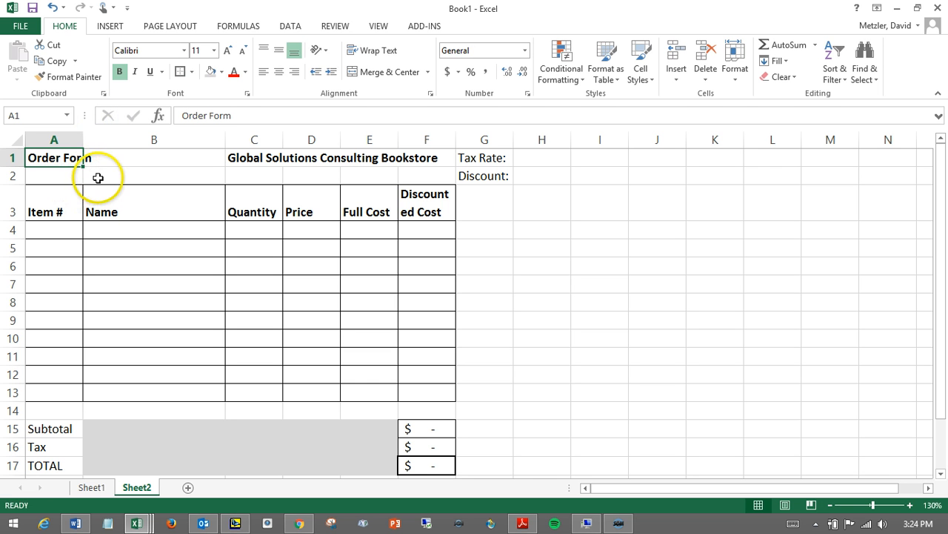
Review the bookstore title in row 1 and the Item #, Name, Quantity and Price headings in row 3.
click(263, 155)
click(43, 207)
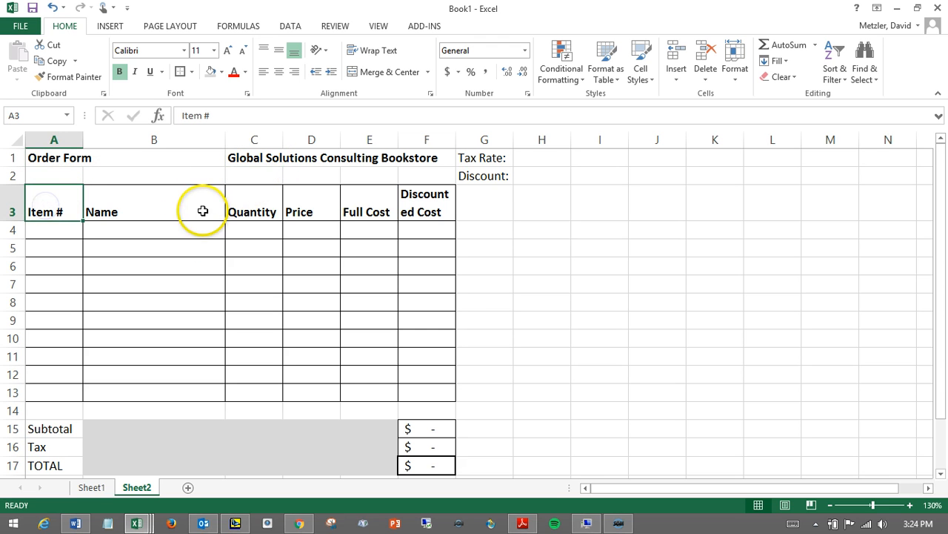
click(202, 211)
click(241, 211)
click(326, 215)
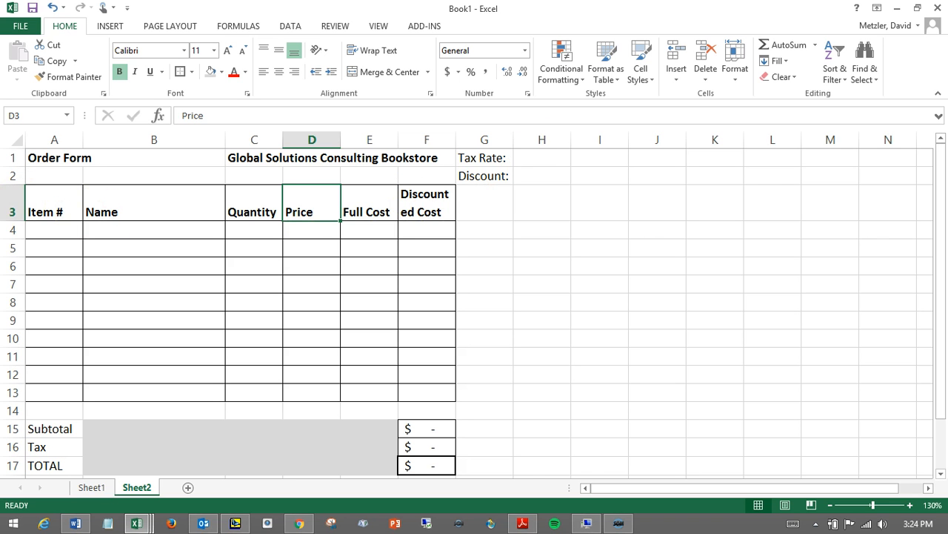
Enter the item numbers 1, 2 and 3 in cells A4 to A6 under Item #.
click(61, 229)
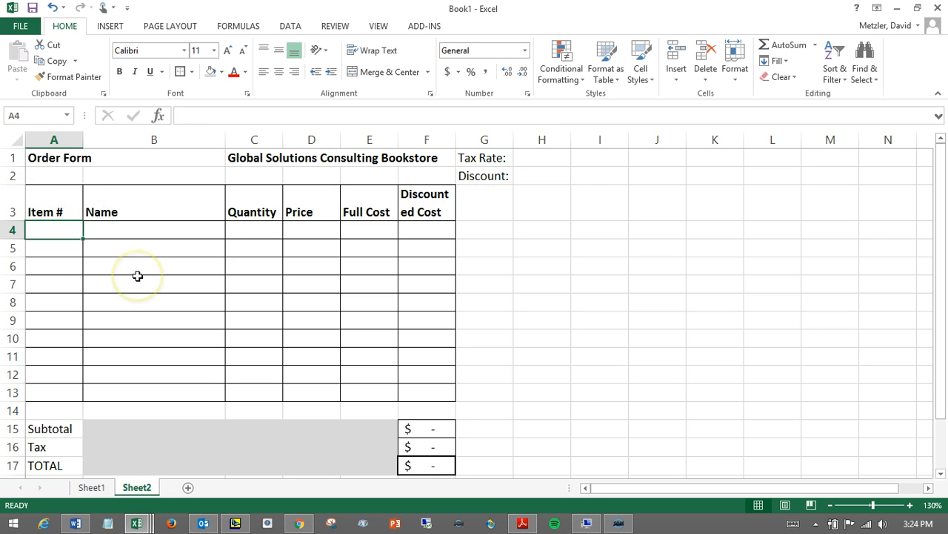
text(1)
key(Return)
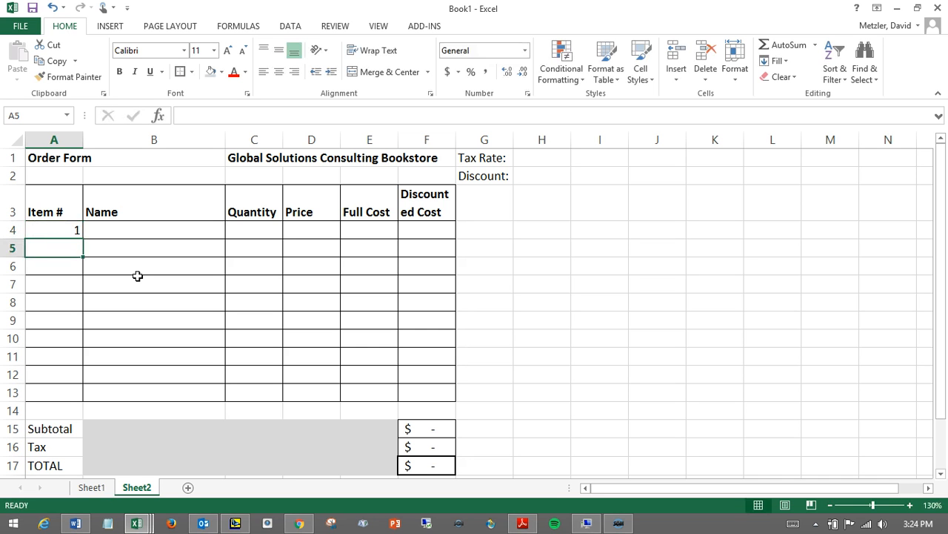
text(2)
key(Return)
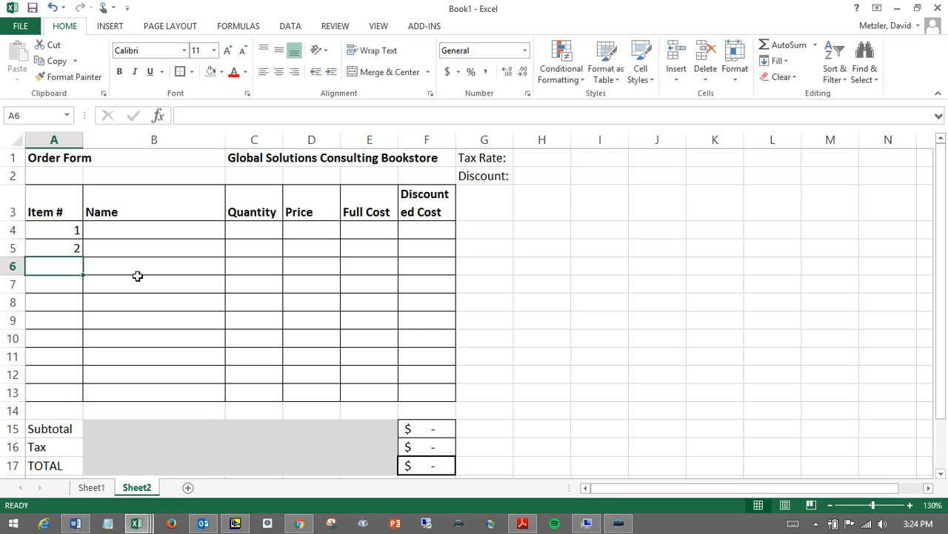
key(Tab)
key(Tab)
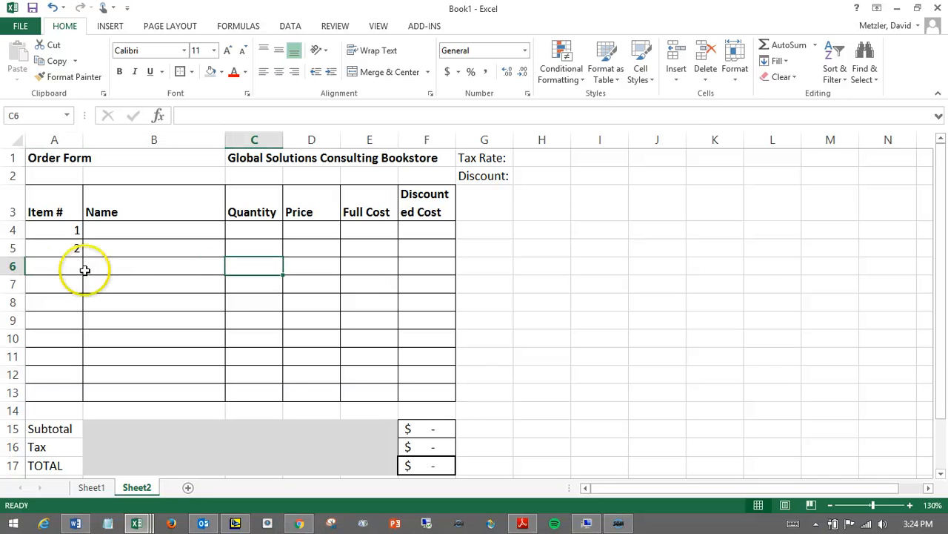
click(72, 268)
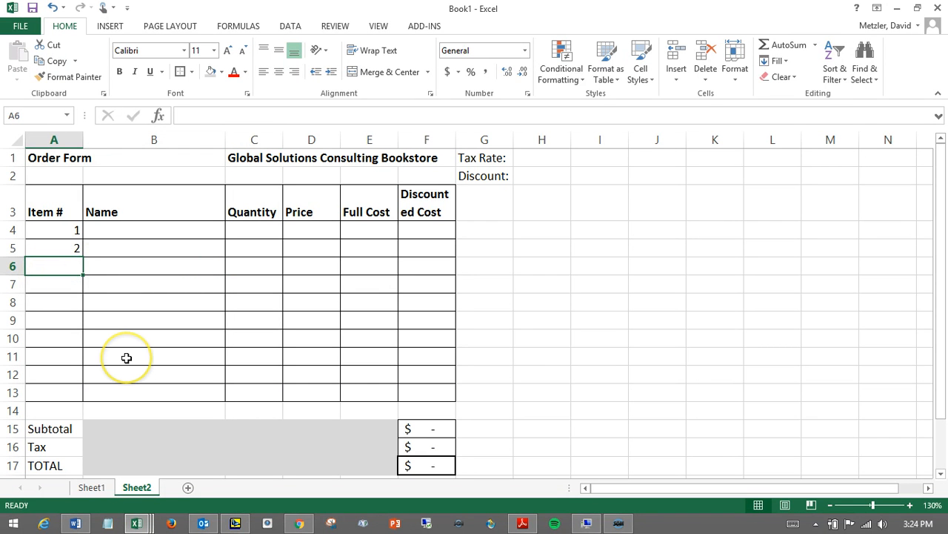
text(3)
key(Return)
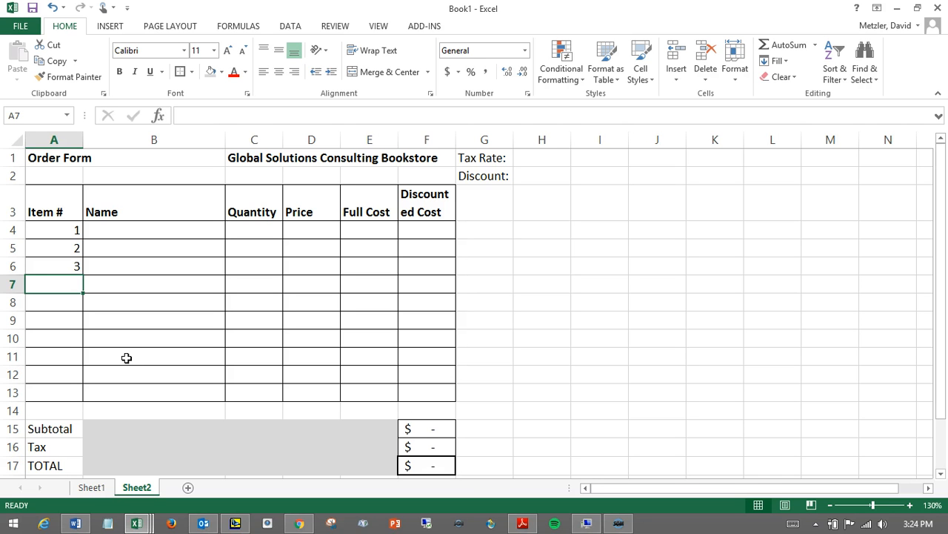
key(Up)
key(Up)
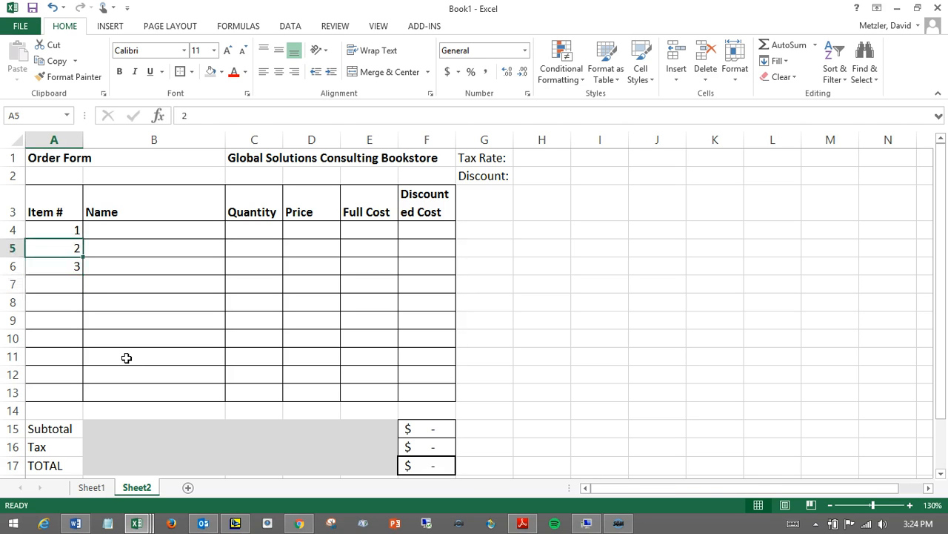
key(Up)
key(shift+Down)
key(shift+Down)
key(shift+Down)
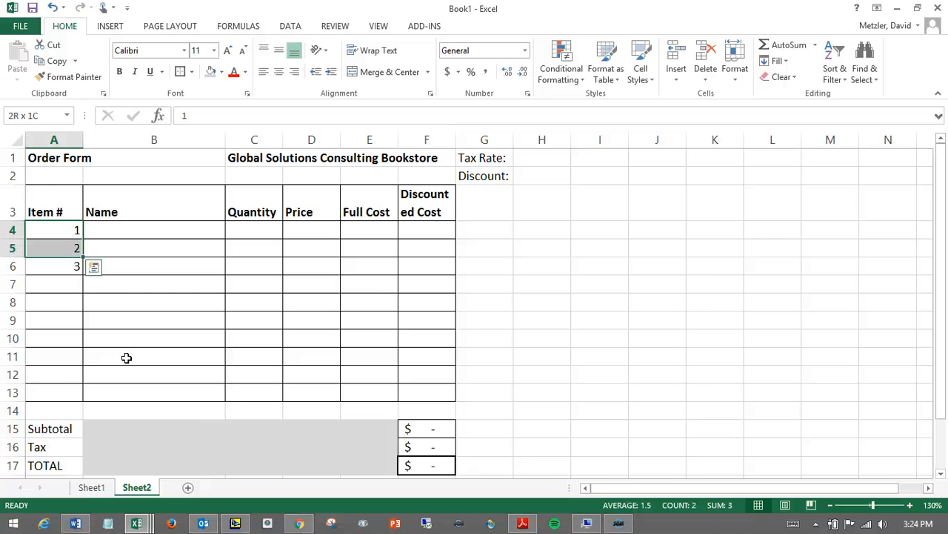
key(Down)
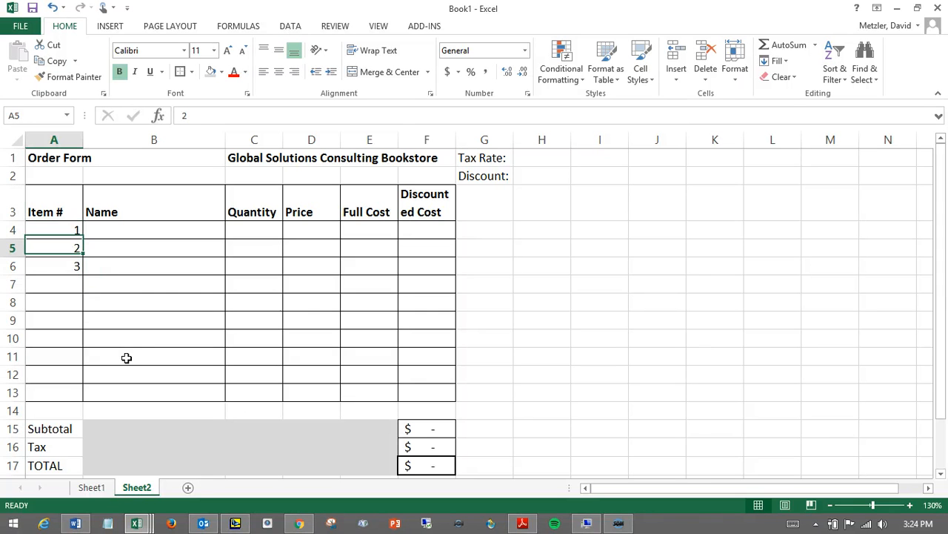
Clear the item numbers 2 and 3 from cells A5 and A6 under Item #.
key(Delete)
key(Down)
key(Delete)
key(Up)
key(Up)
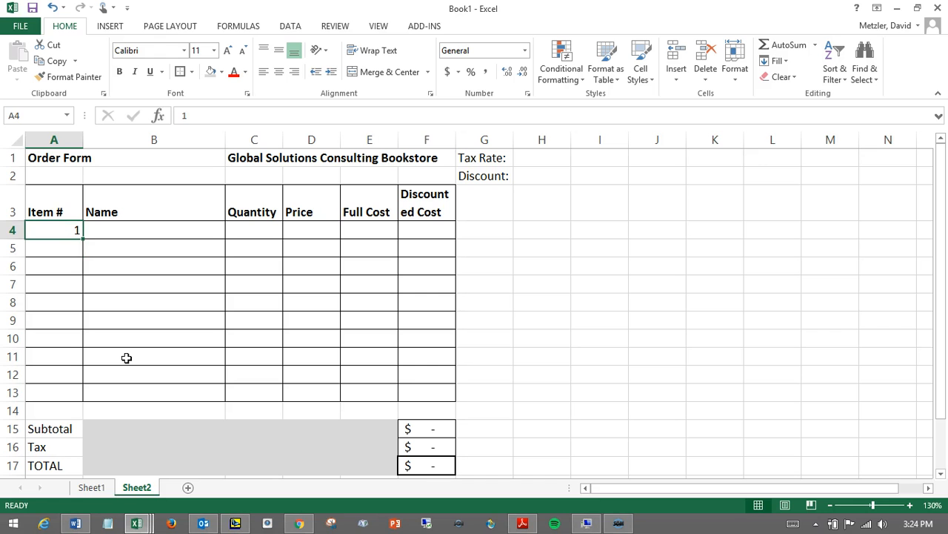
key(shift+Down)
key(shift+Down)
key(shift+Down)
key(shift+Down)
key(shift+Down)
key(shift+Down)
key(shift+Down)
key(shift+Down)
key(shift+Down)
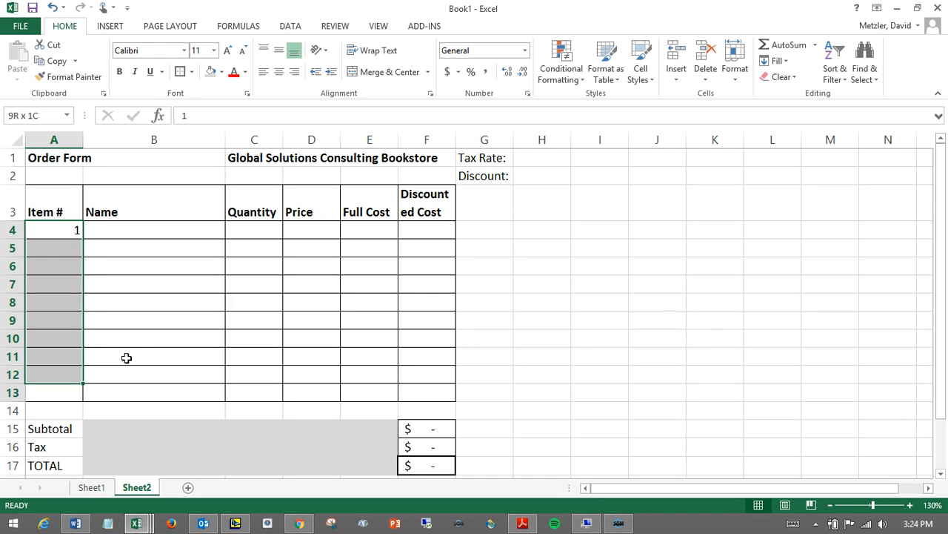
key(Up)
key(Down)
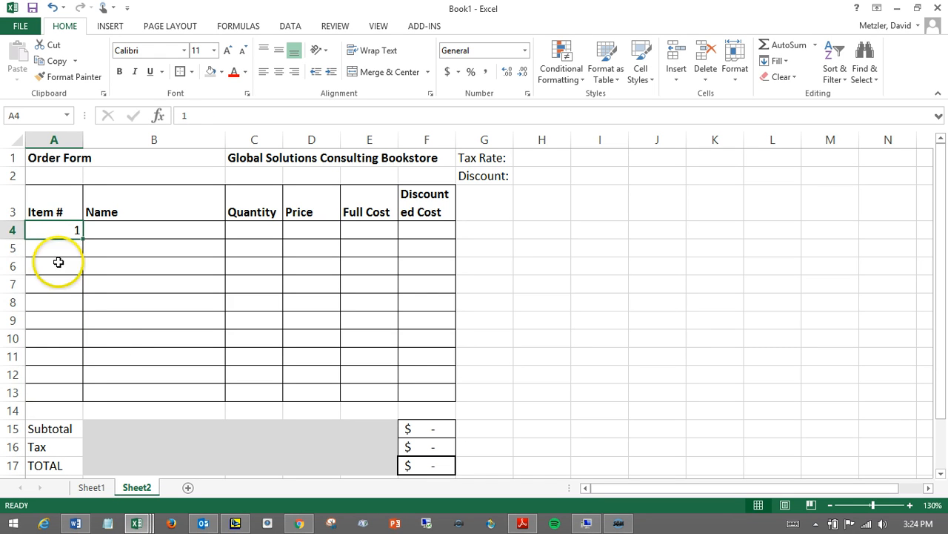
click(58, 232)
drag(58, 232, 65, 395)
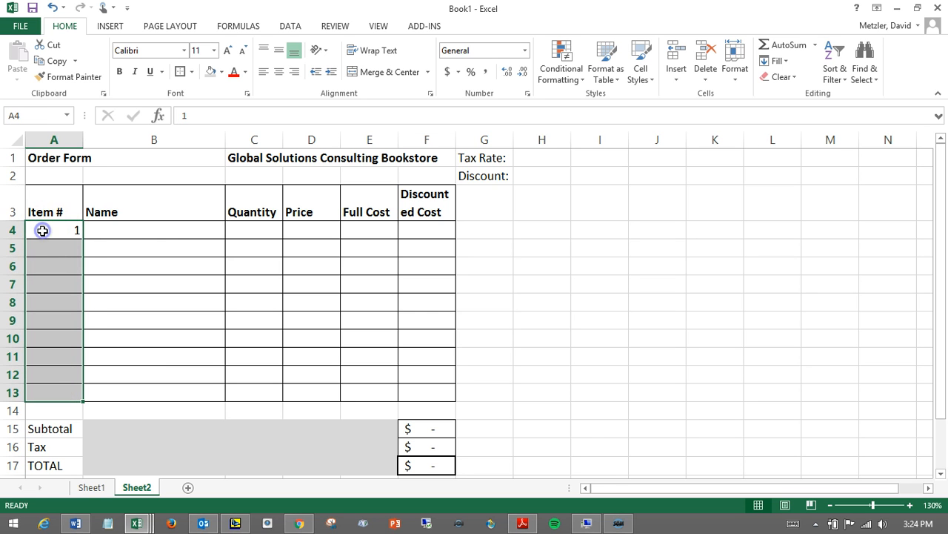
Fill cells A4 to A13 with a linear series in columns, starting from 1 with a step value of 1.
click(42, 229)
key(shift+Down)
key(shift+Down)
key(shift+Down)
key(shift+Down)
key(shift+Down)
key(shift+Down)
key(shift+Down)
key(shift+Down)
key(shift+Down)
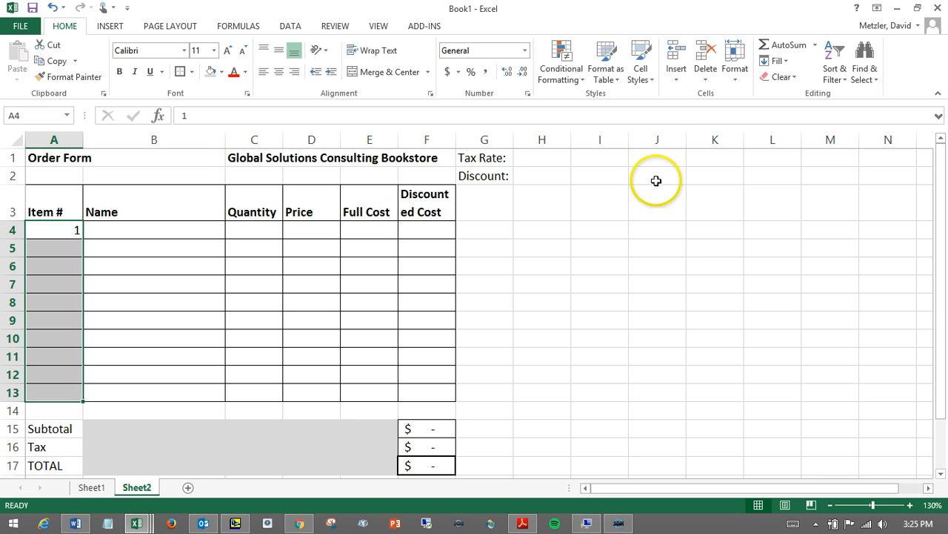
click(788, 63)
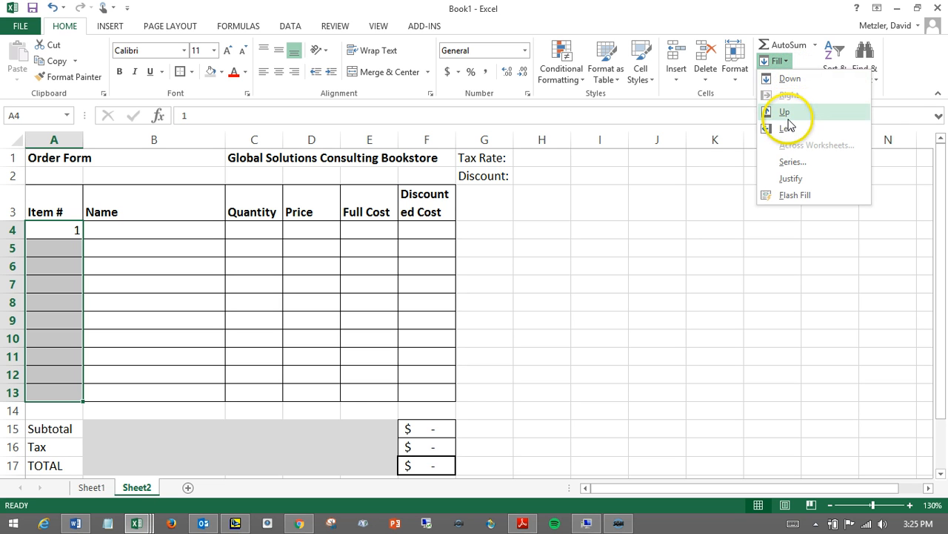
click(789, 160)
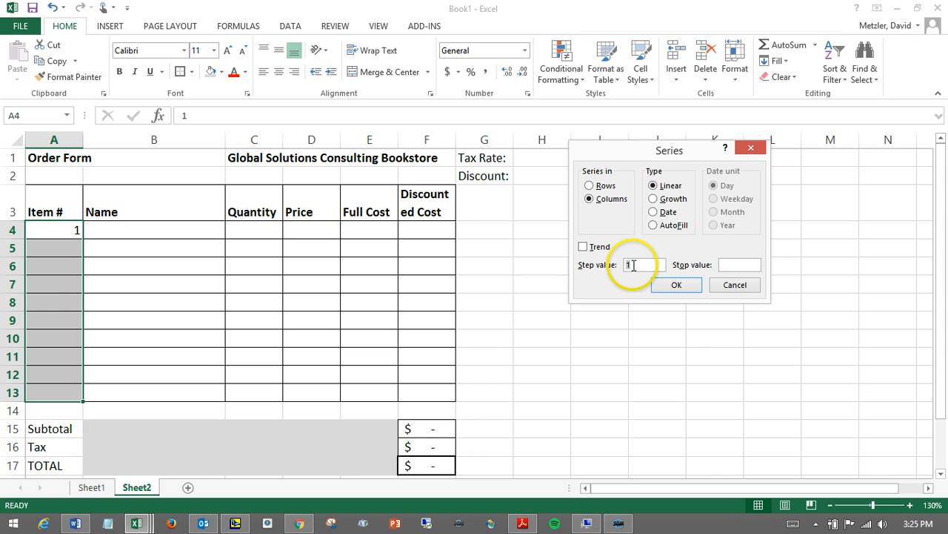
click(676, 286)
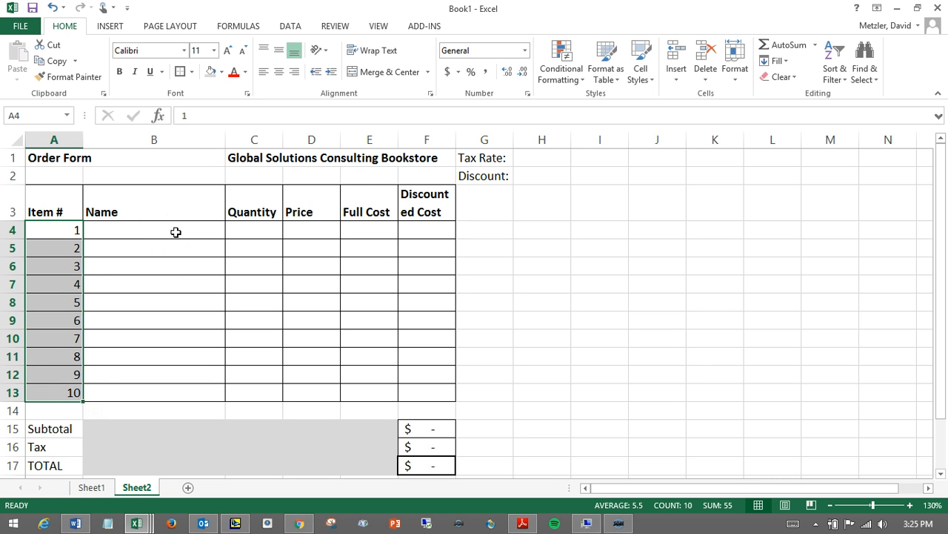
Enter the item names "Fake name 1" in B4 and "Napoleon Dynamite" in B5.
click(187, 231)
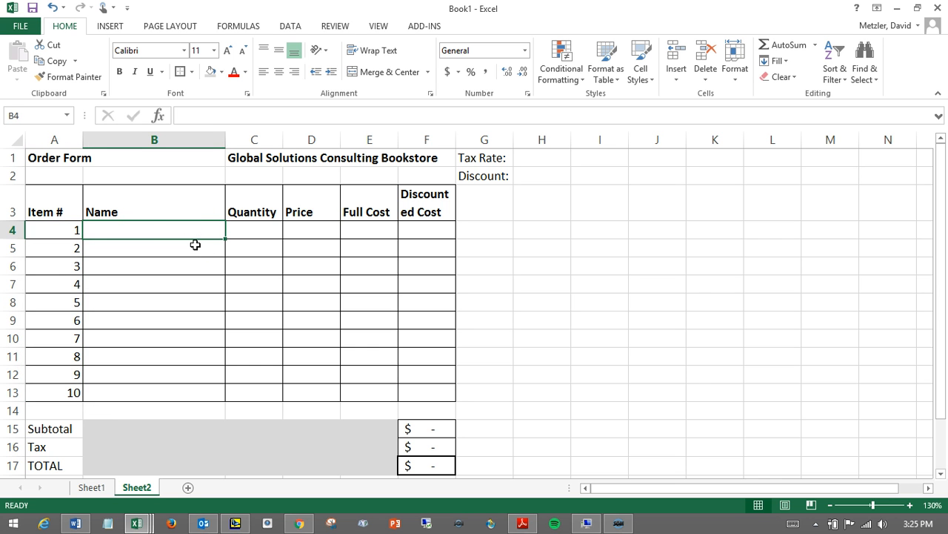
text(Fake name 1)
key(Return)
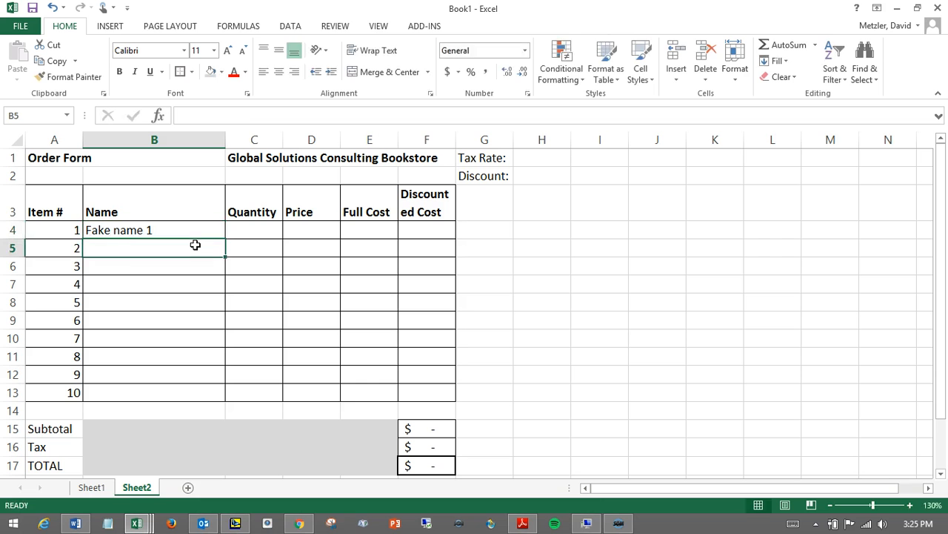
text(Nao)
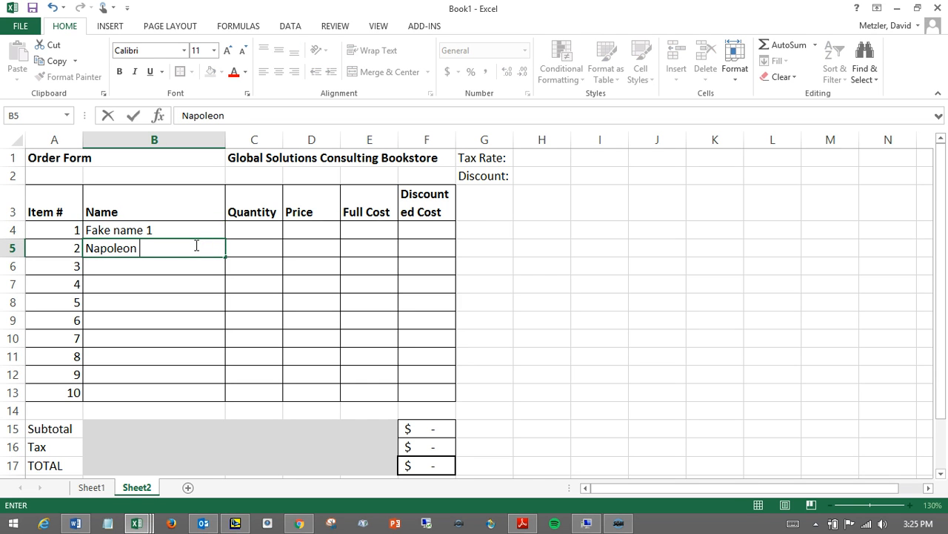
text(te)
key(Return)
key(Up)
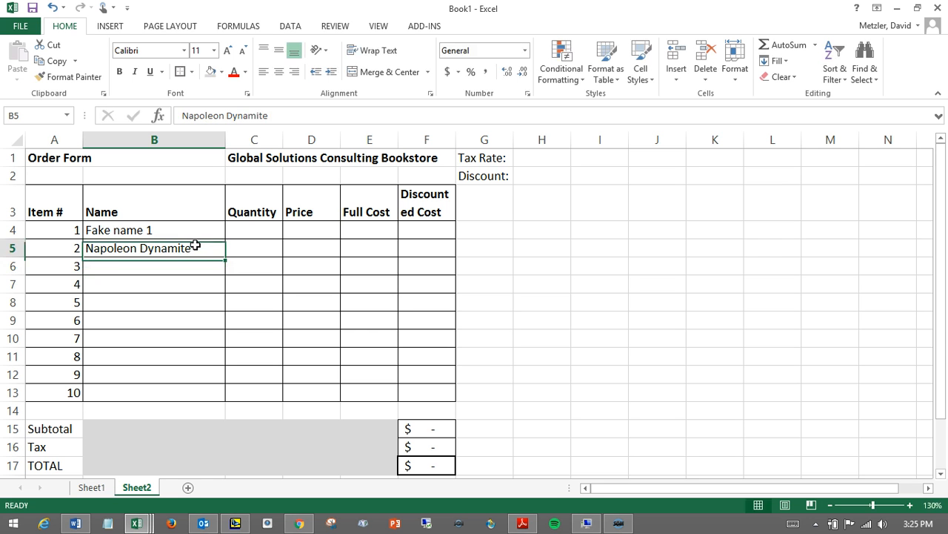
Enter a quantity of 3 in C4 and a price of 12 in D4 for the first item.
key(Up)
key(Right)
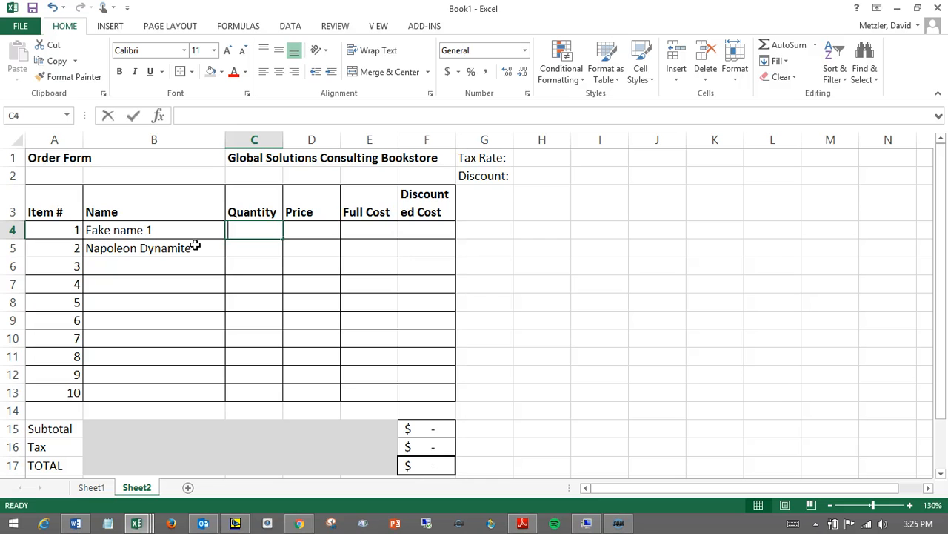
text(3)
key(Tab)
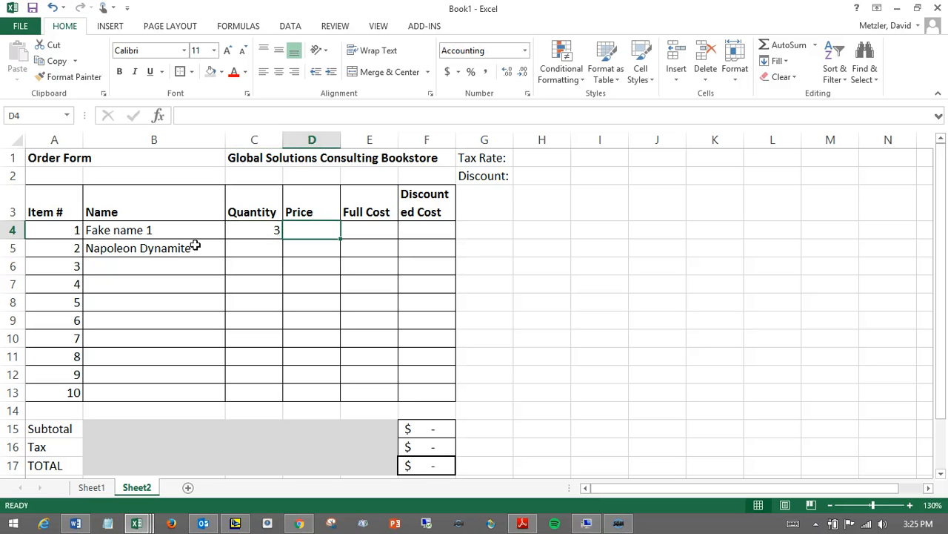
text(12)
key(Return)
key(Up)
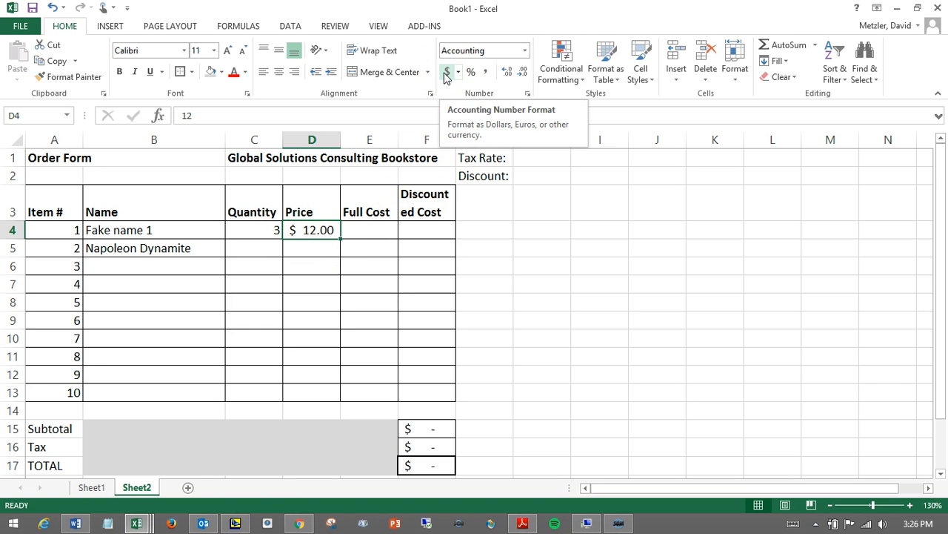
Enter the formula =C4*D4 in E4 to calculate the first item's Full Cost from its quantity and price.
click(368, 232)
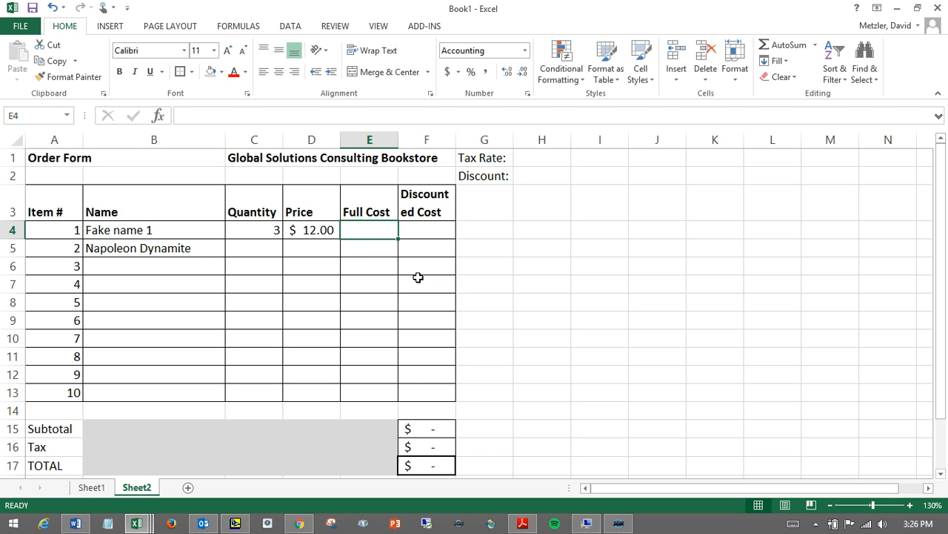
click(358, 233)
click(216, 116)
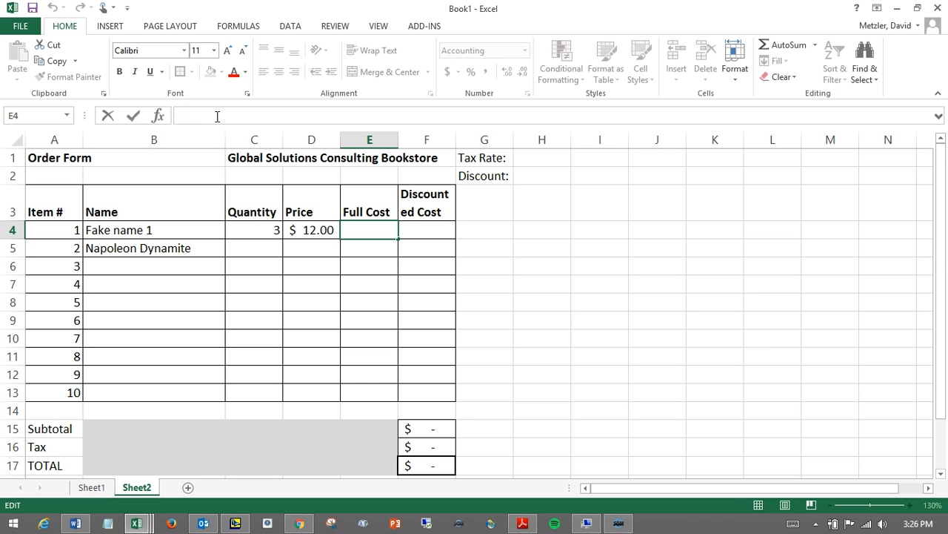
text(=)
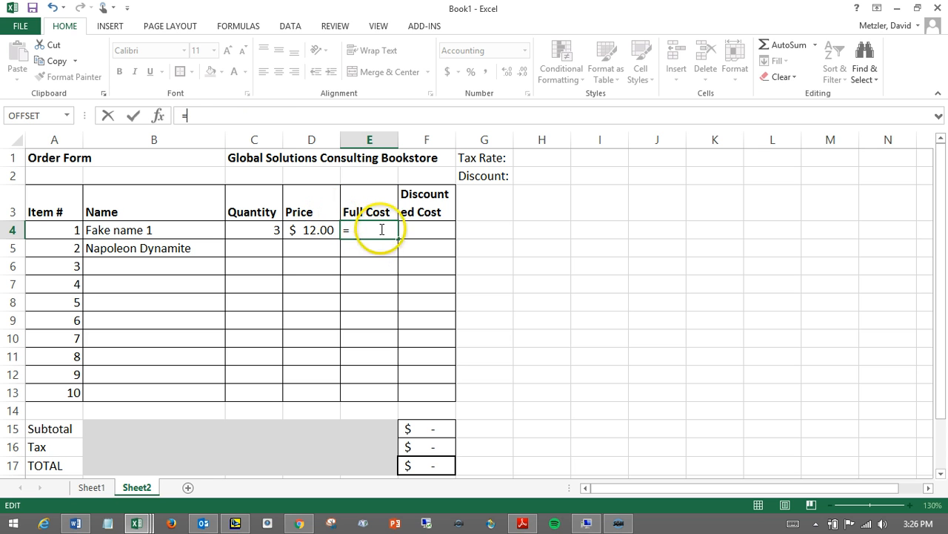
click(220, 114)
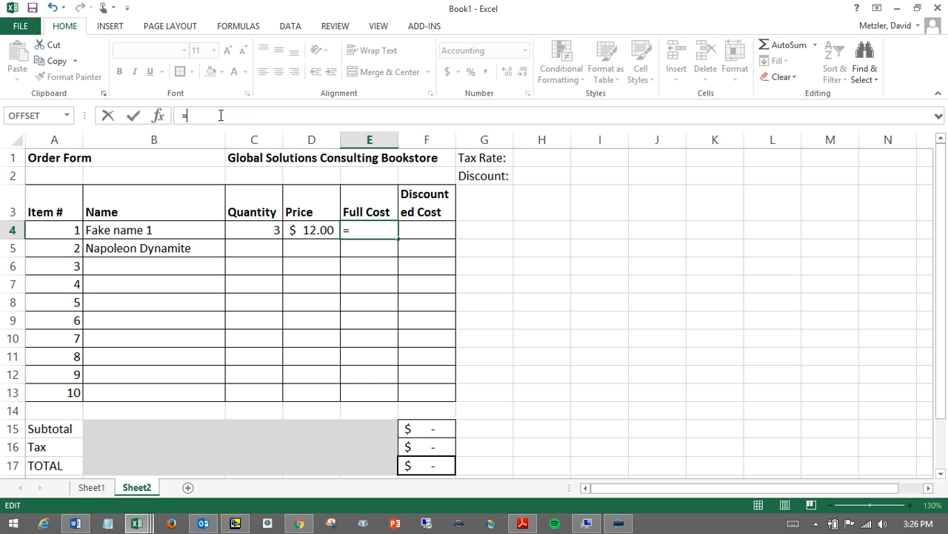
click(269, 230)
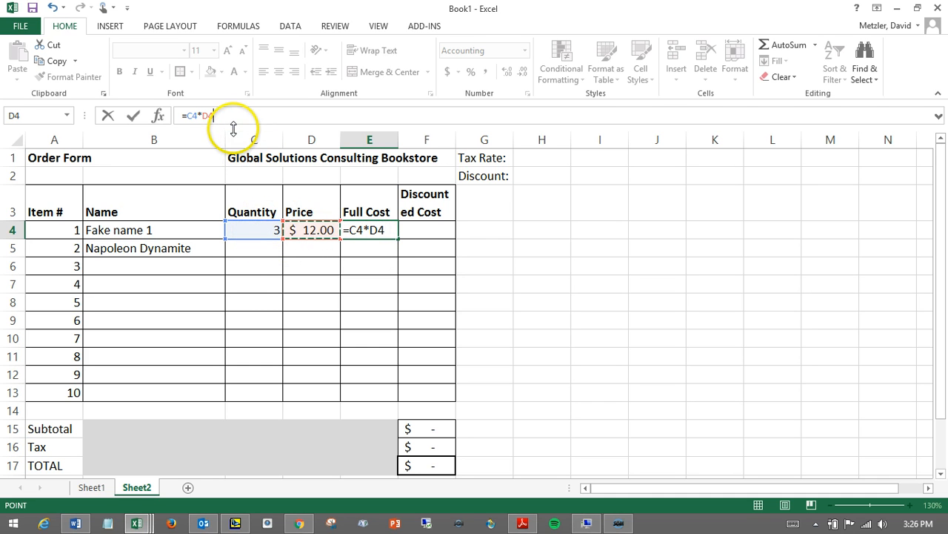
key(Return)
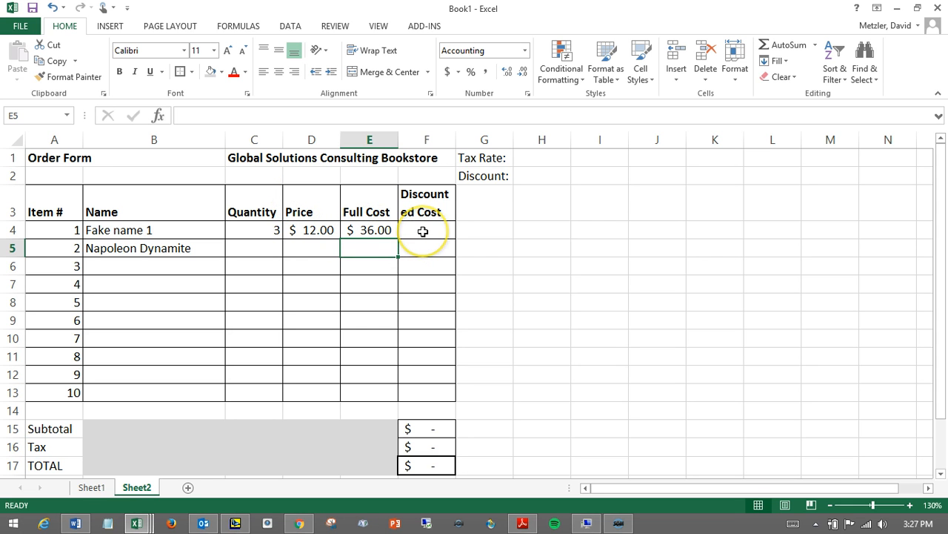
Enter the formula =E4*(1-H2) in F4 to calculate the first item's Discounted Cost.
click(422, 231)
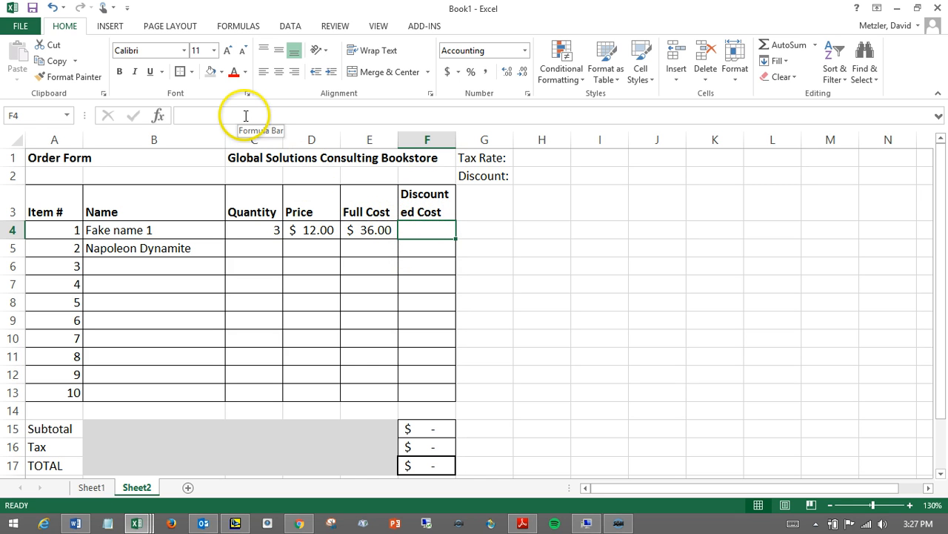
text(=)
click(362, 232)
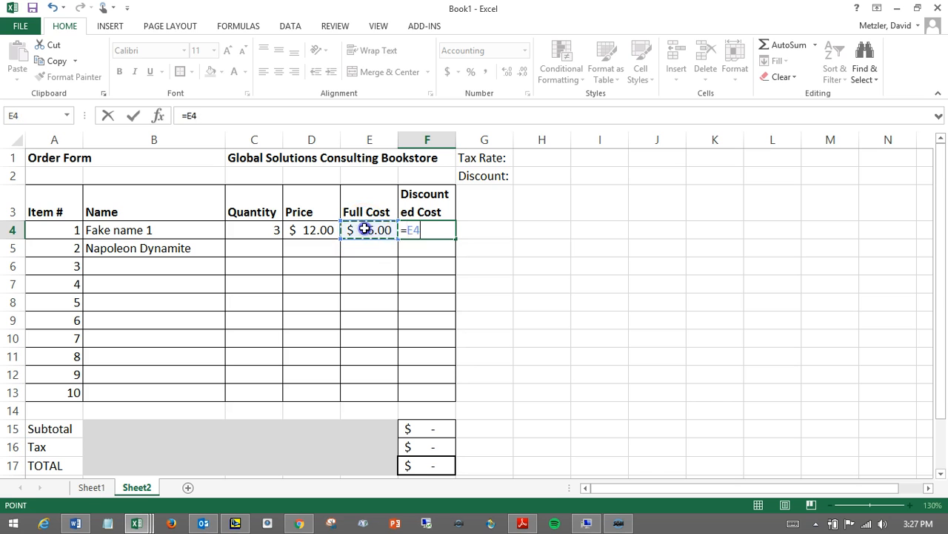
text(*)
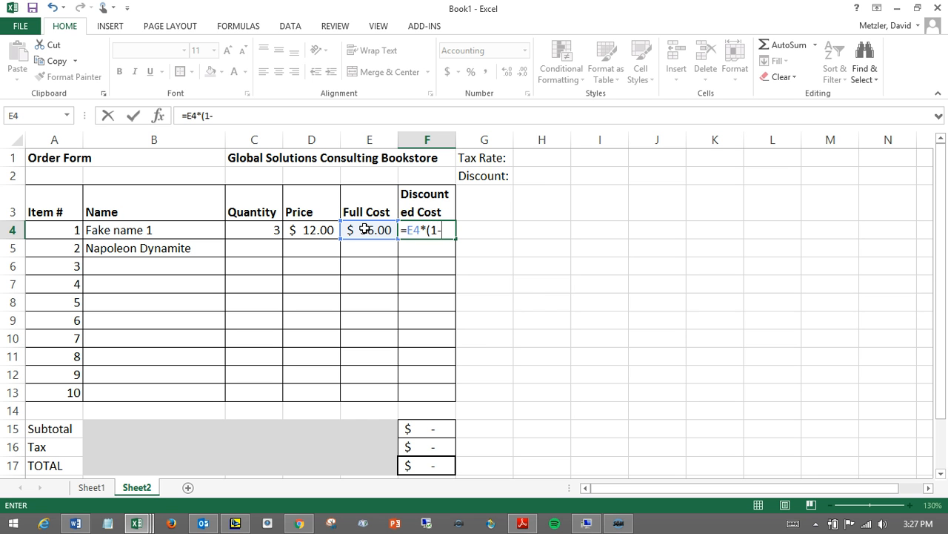
click(542, 176)
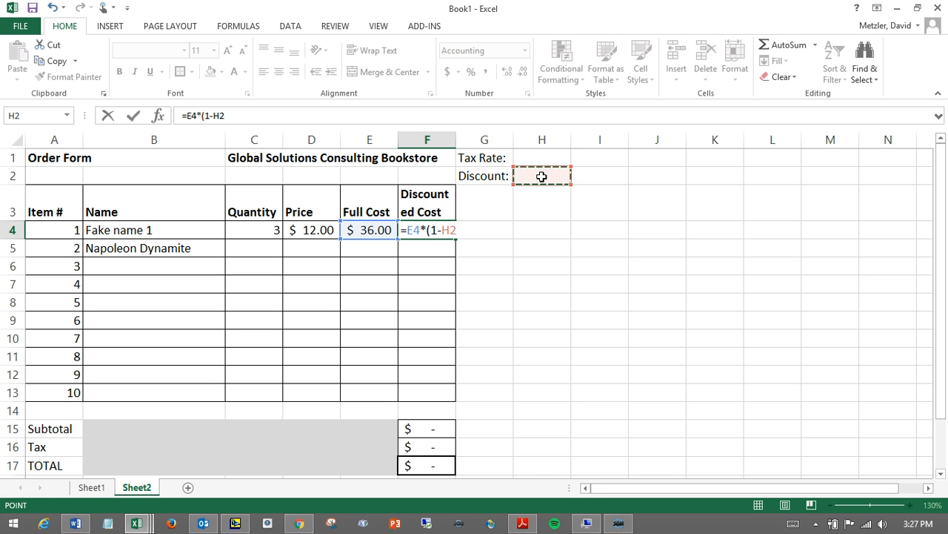
text())
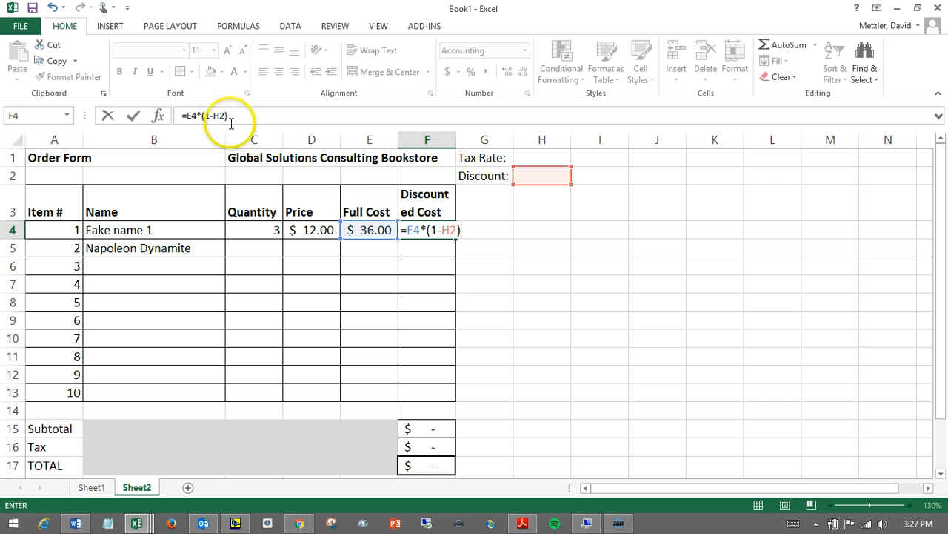
key(Return)
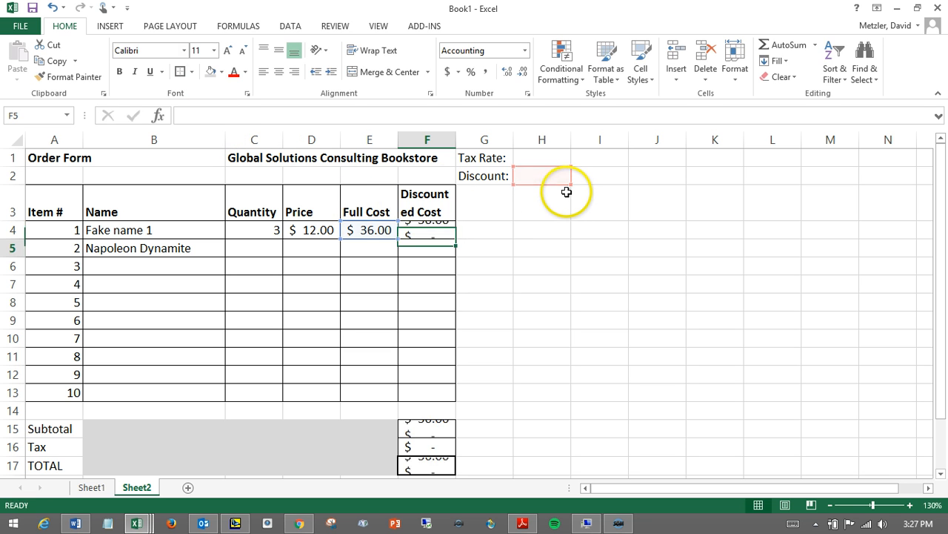
Set the Discount value in H2 to 20%.
click(552, 179)
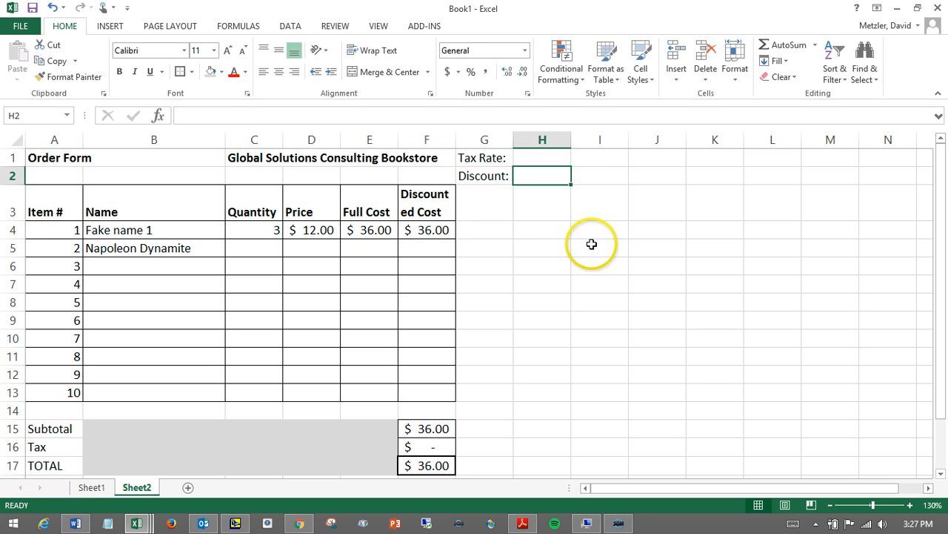
text(20)
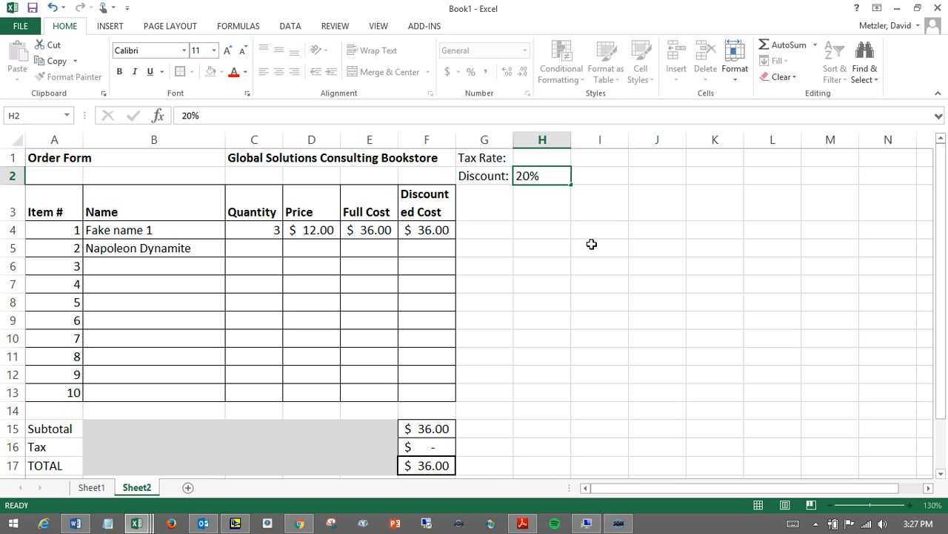
text(%)
key(Return)
key(Up)
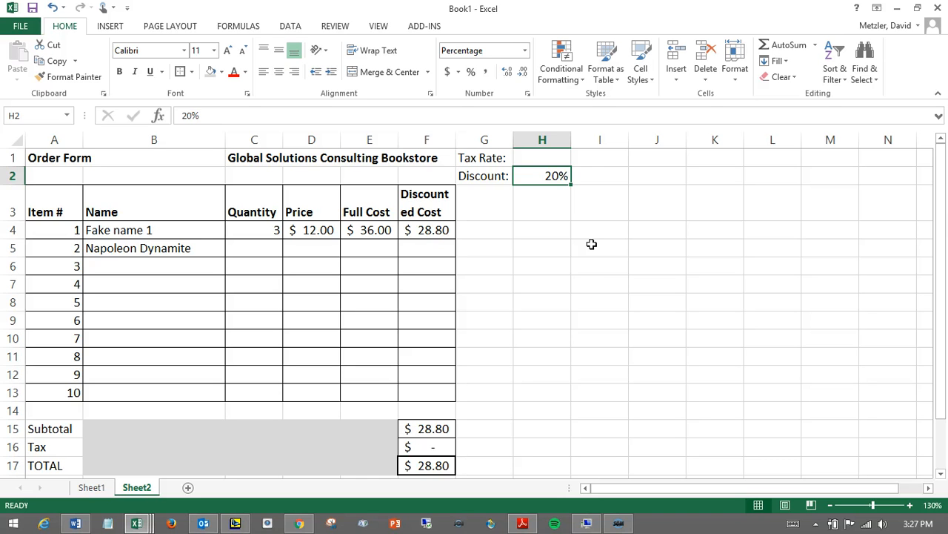
Review the Discounted Cost formula in F4, the Full Cost formula in E4 and the cost cells in the rows below.
click(430, 235)
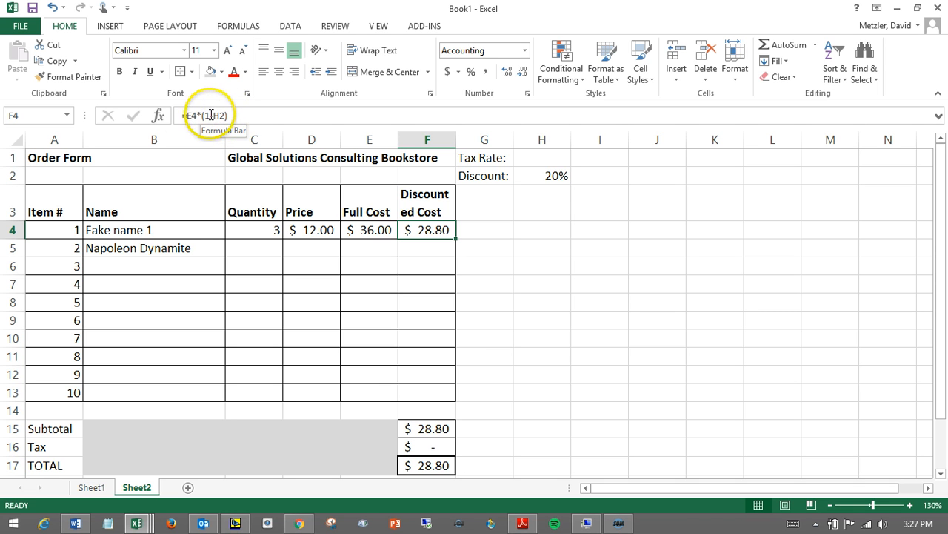
click(268, 230)
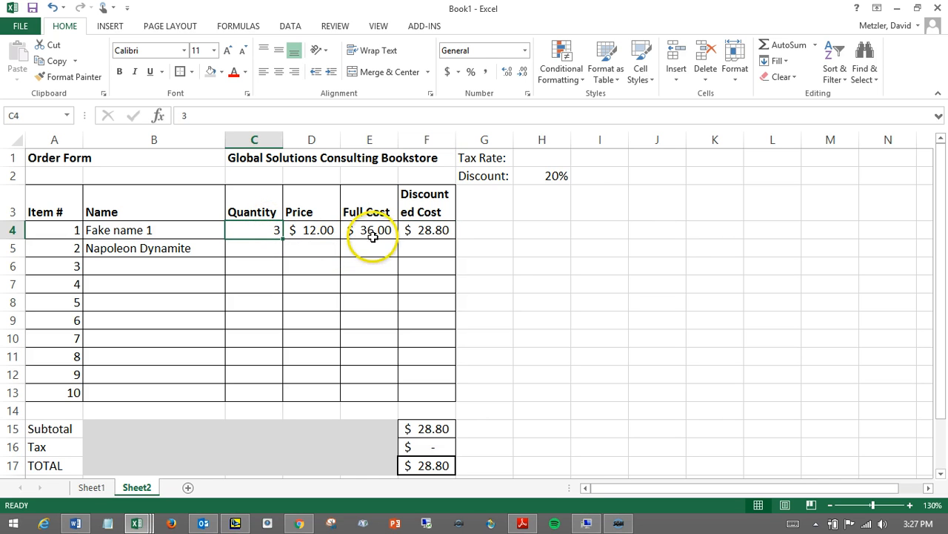
click(374, 247)
click(376, 268)
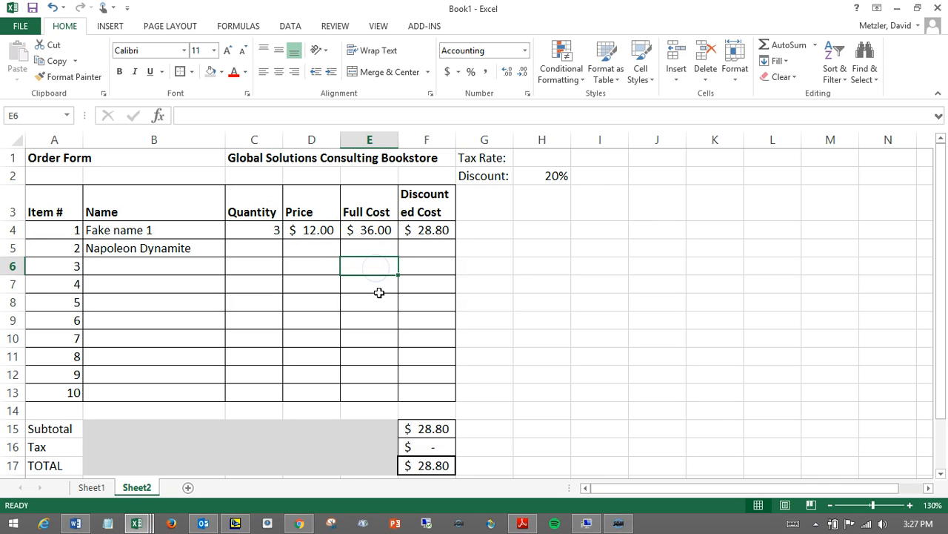
click(379, 292)
click(420, 255)
click(425, 267)
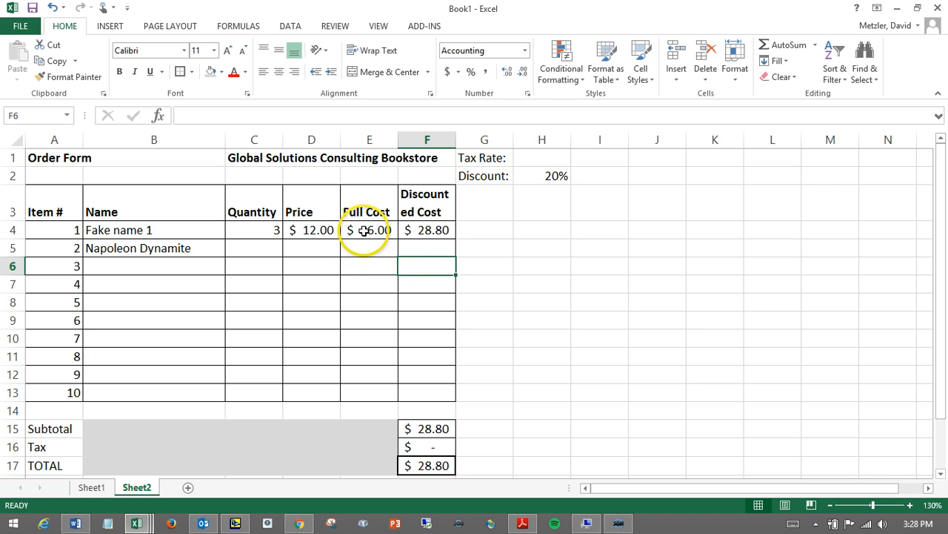
click(369, 229)
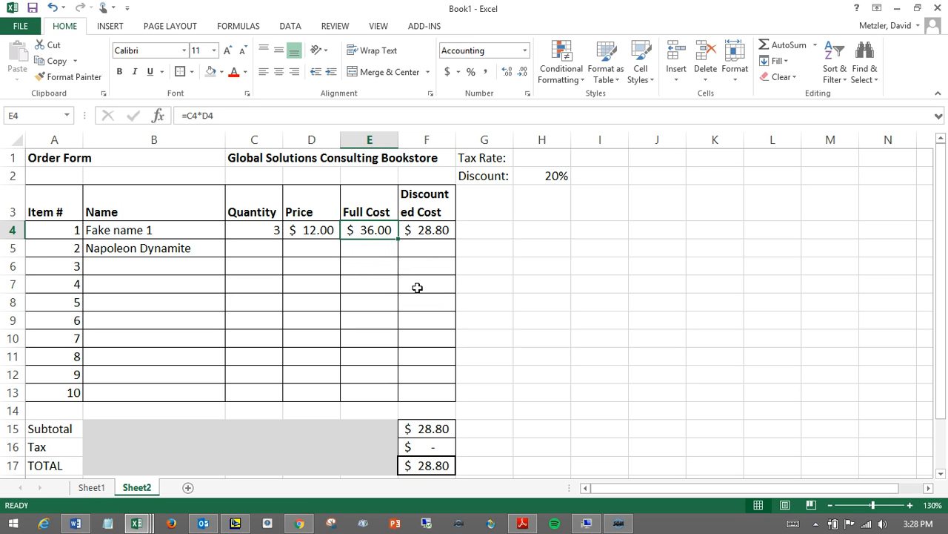